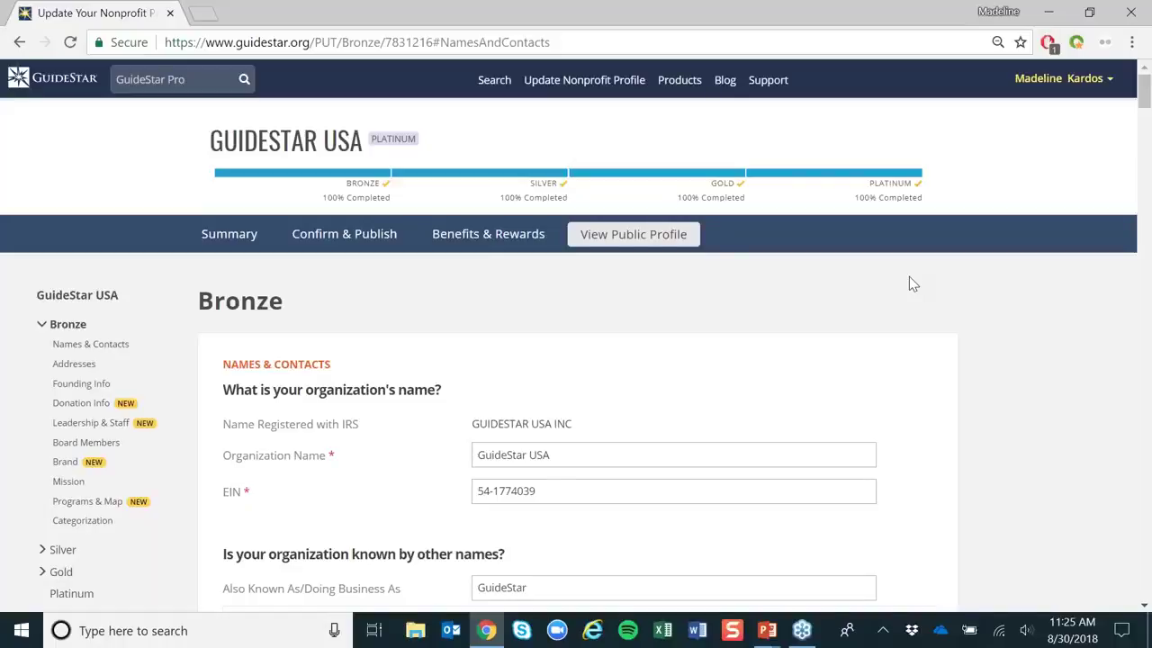
Review the Bronze level's Names & Contacts section, covering the organization's names, primary contact and fundraising contact.
scroll(819, 290, down, 1)
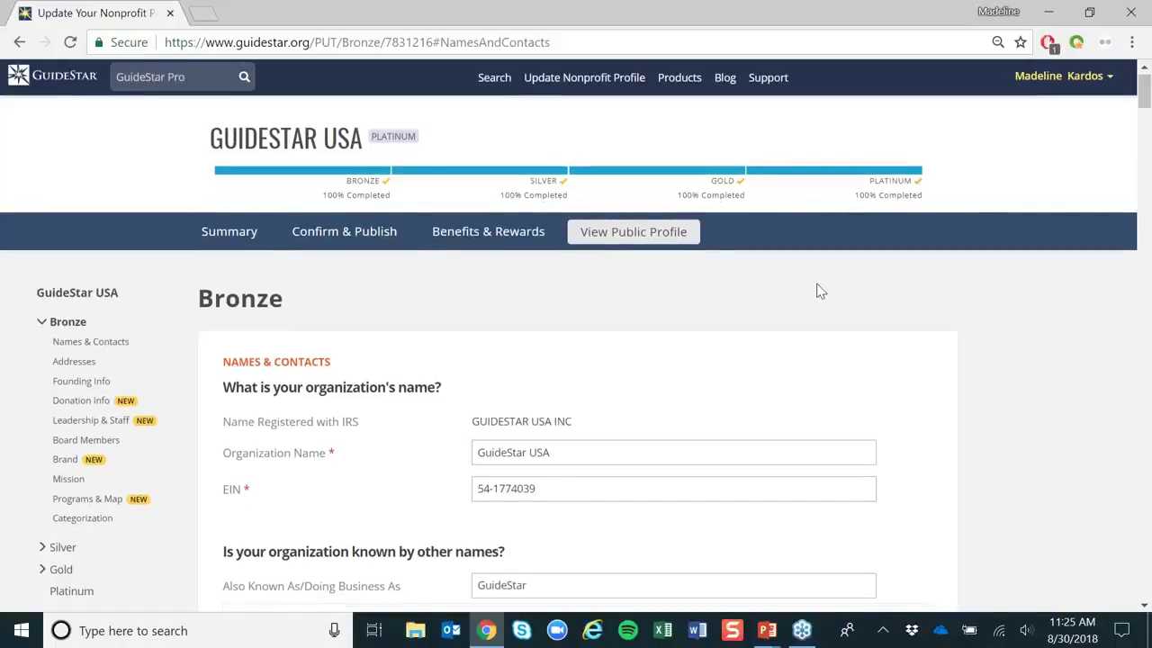
scroll(819, 290, down, 2)
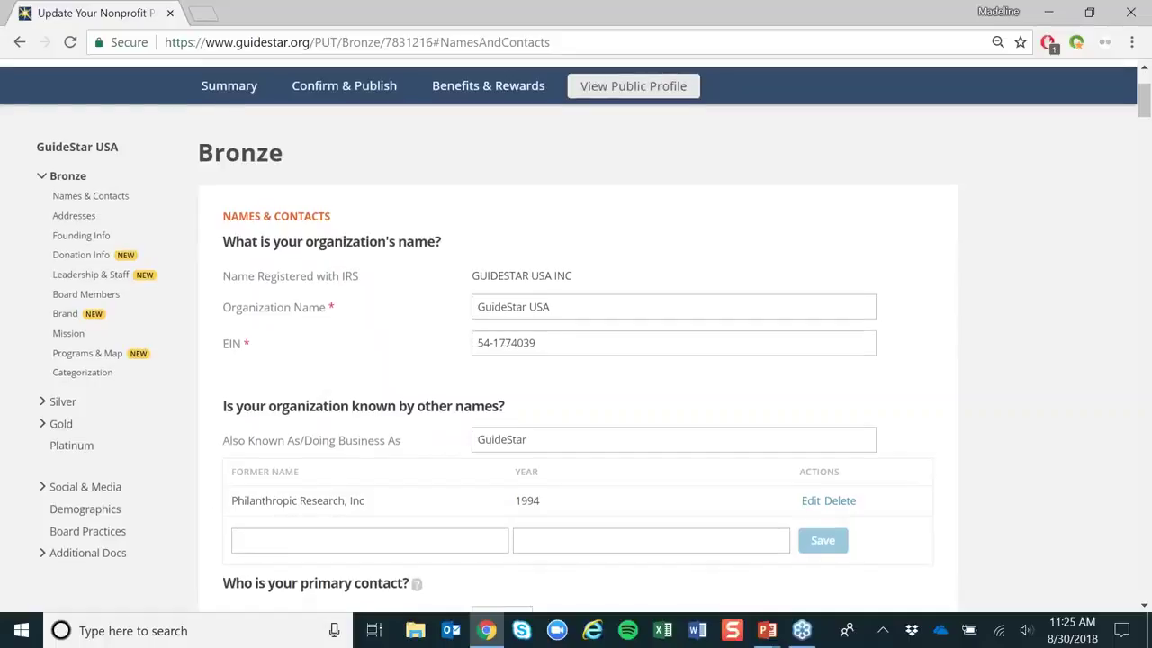
scroll(513, 343, down, 1)
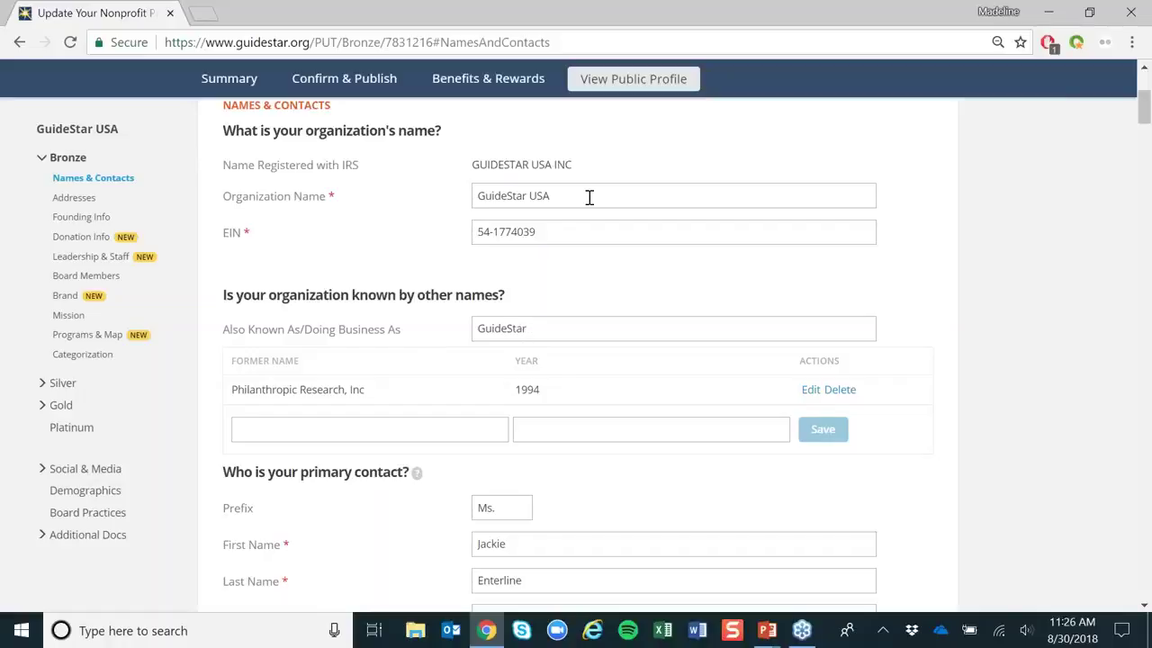
scroll(536, 333, down, 1)
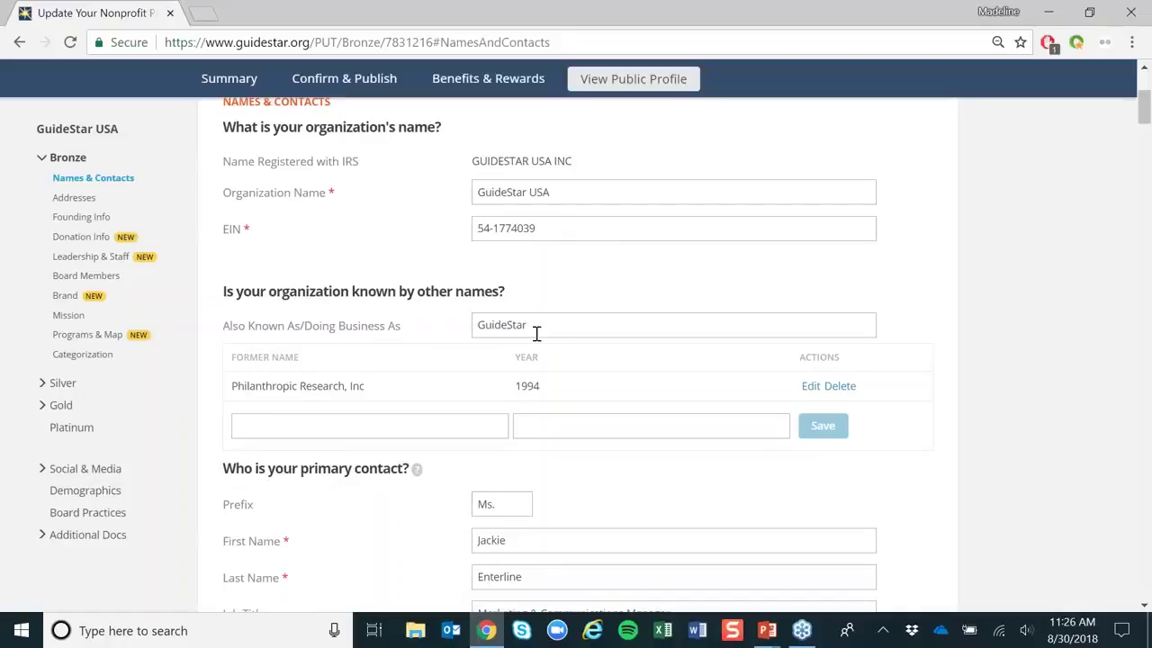
scroll(969, 314, down, 1)
scroll(942, 322, down, 3)
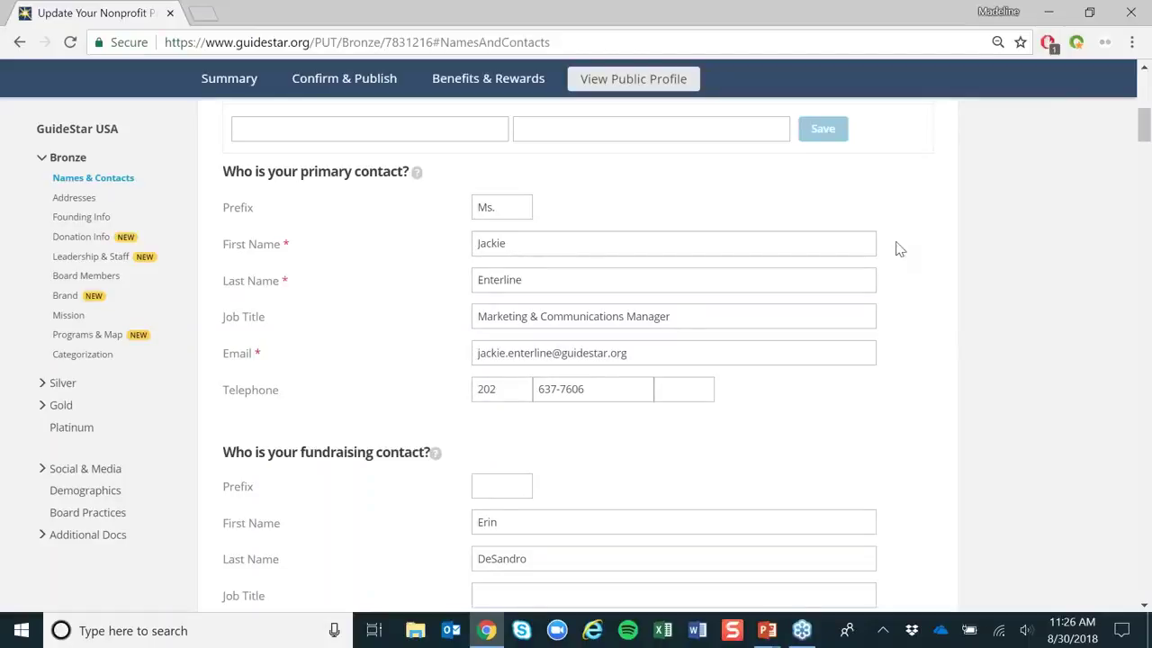
scroll(845, 200, down, 1)
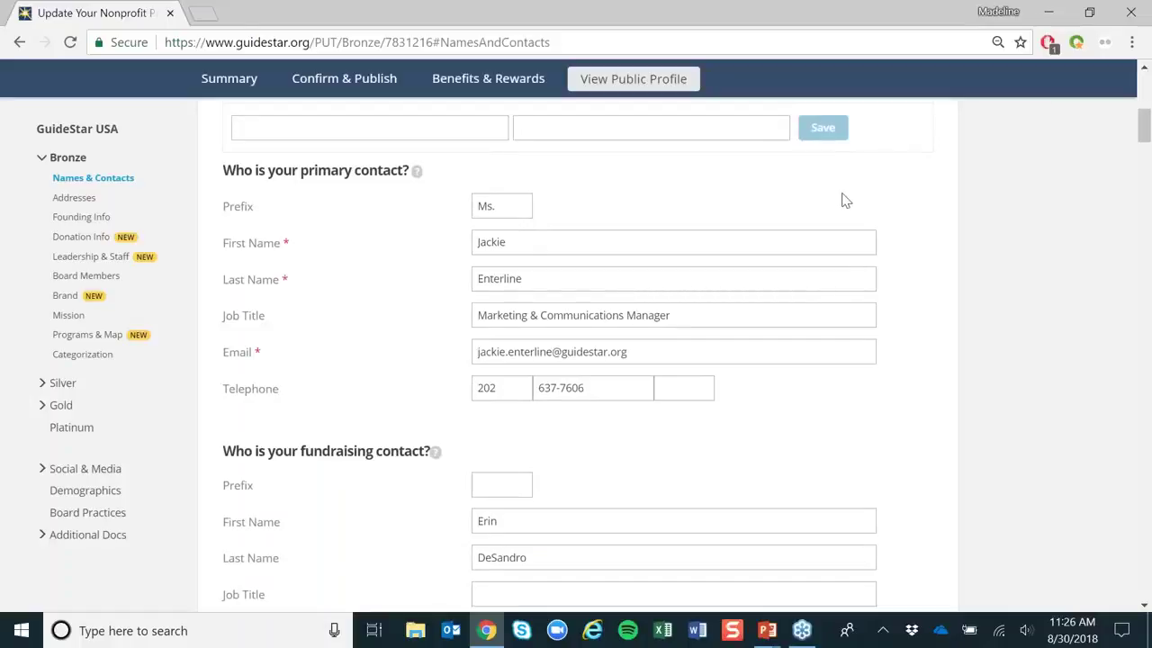
scroll(845, 200, down, 3)
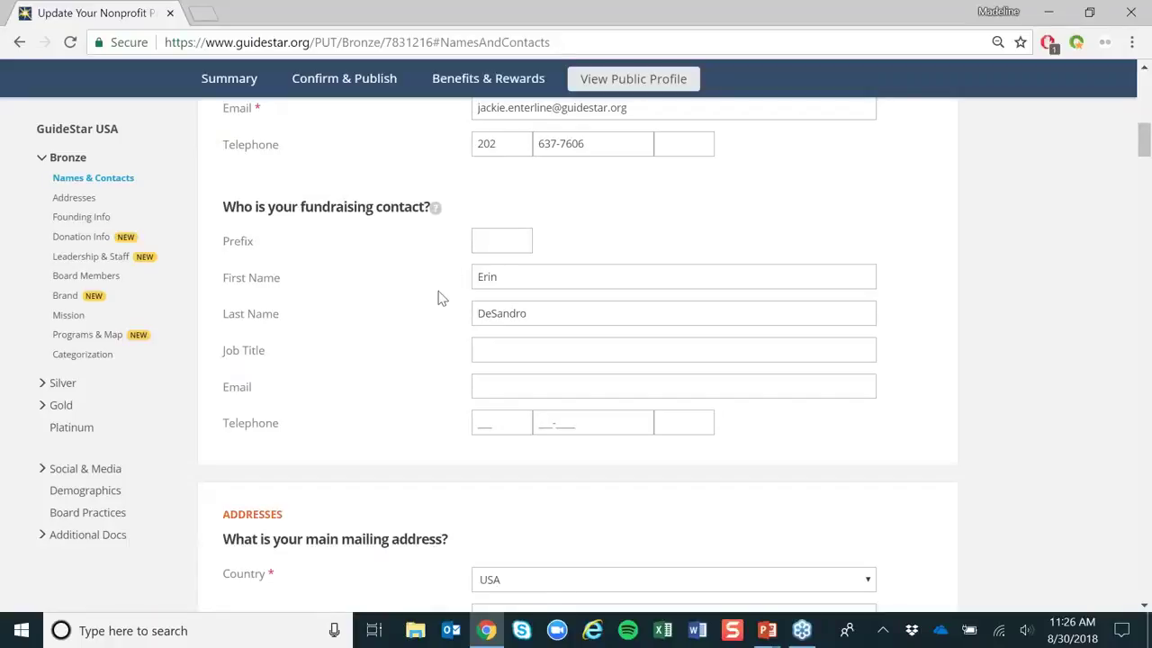
scroll(441, 300, down, 1)
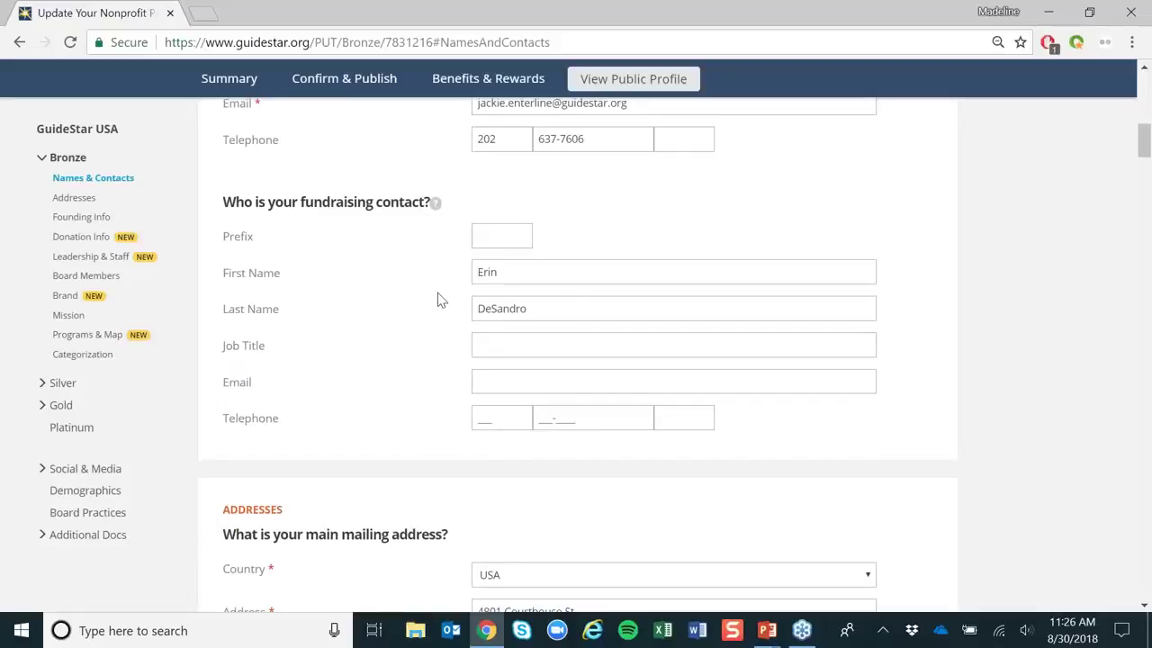
In Addresses, clear "Same as main address" for the physical address to show its separate fields, and select it again.
scroll(441, 300, down, 3)
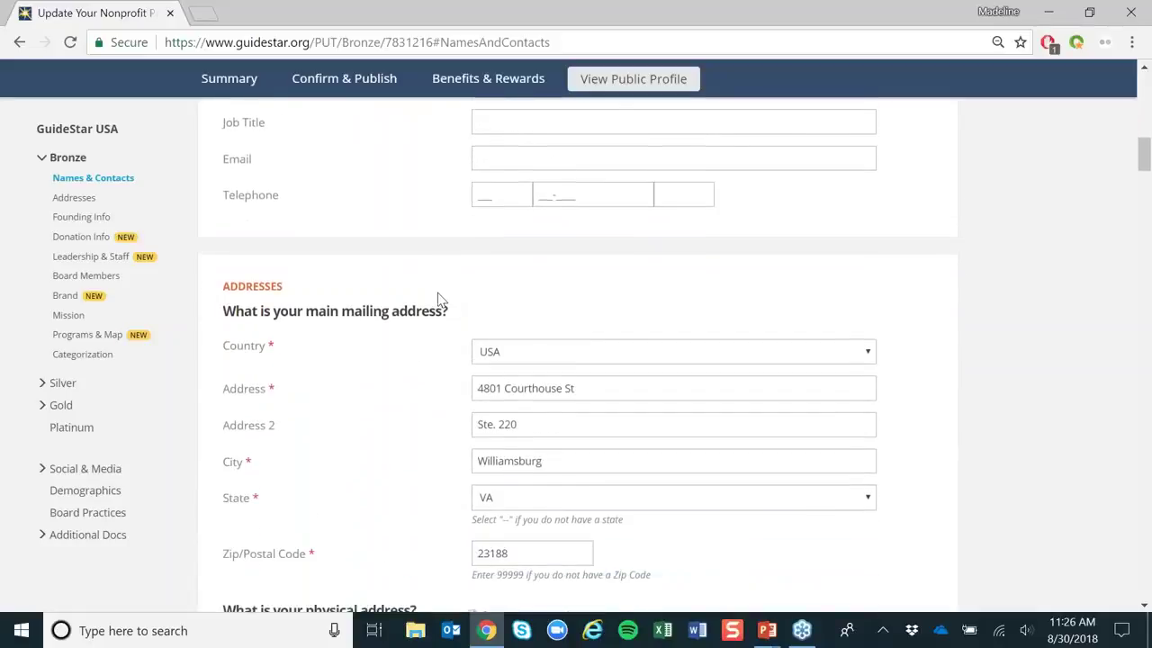
scroll(437, 297, down, 1)
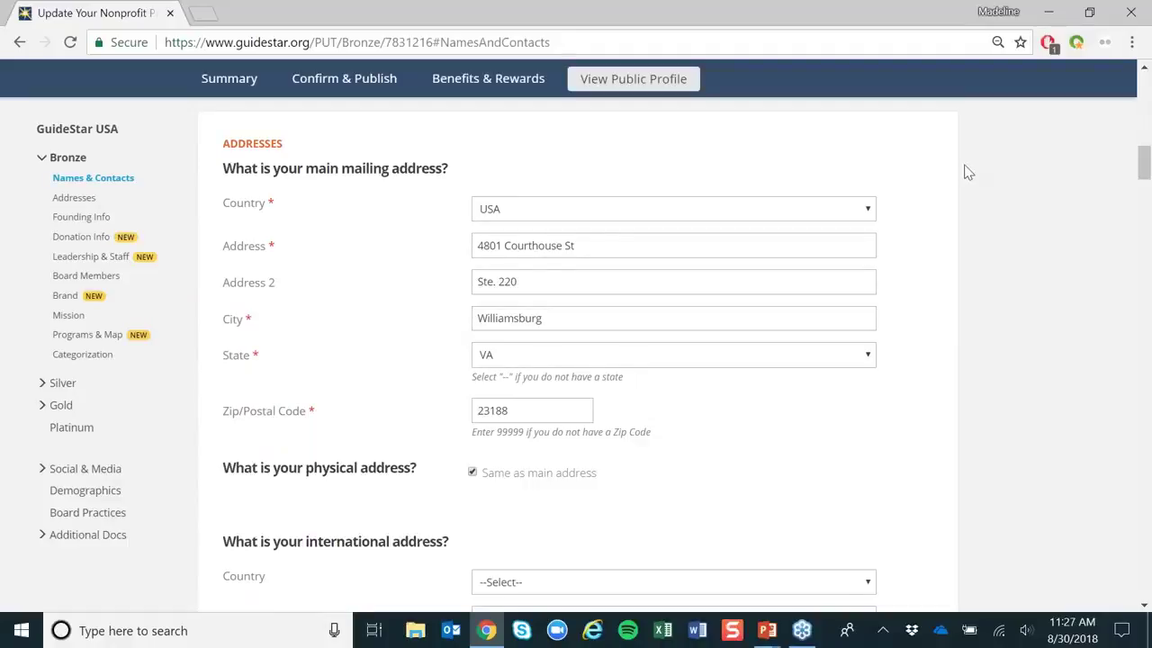
scroll(672, 401, down, 1)
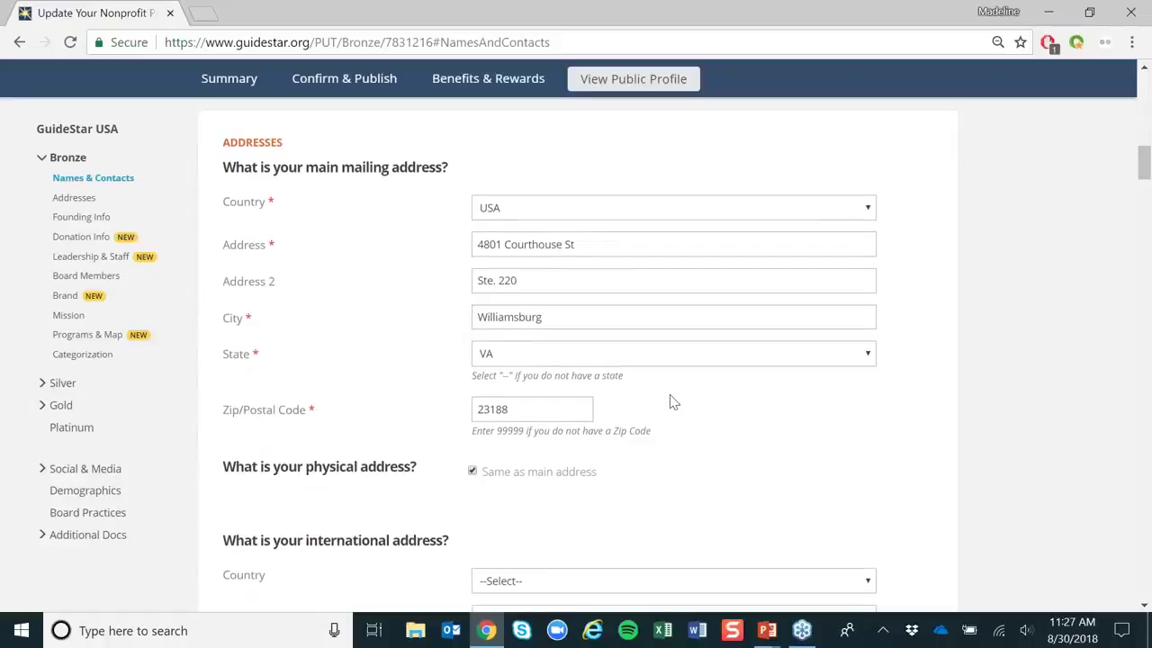
scroll(672, 401, down, 2)
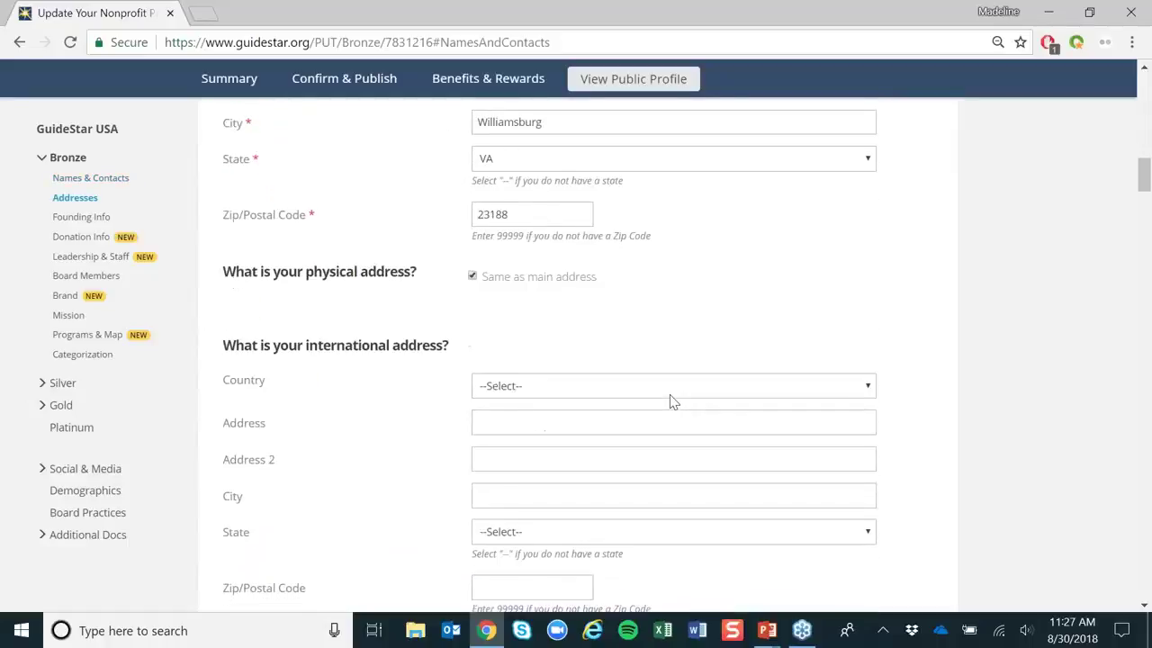
click(472, 278)
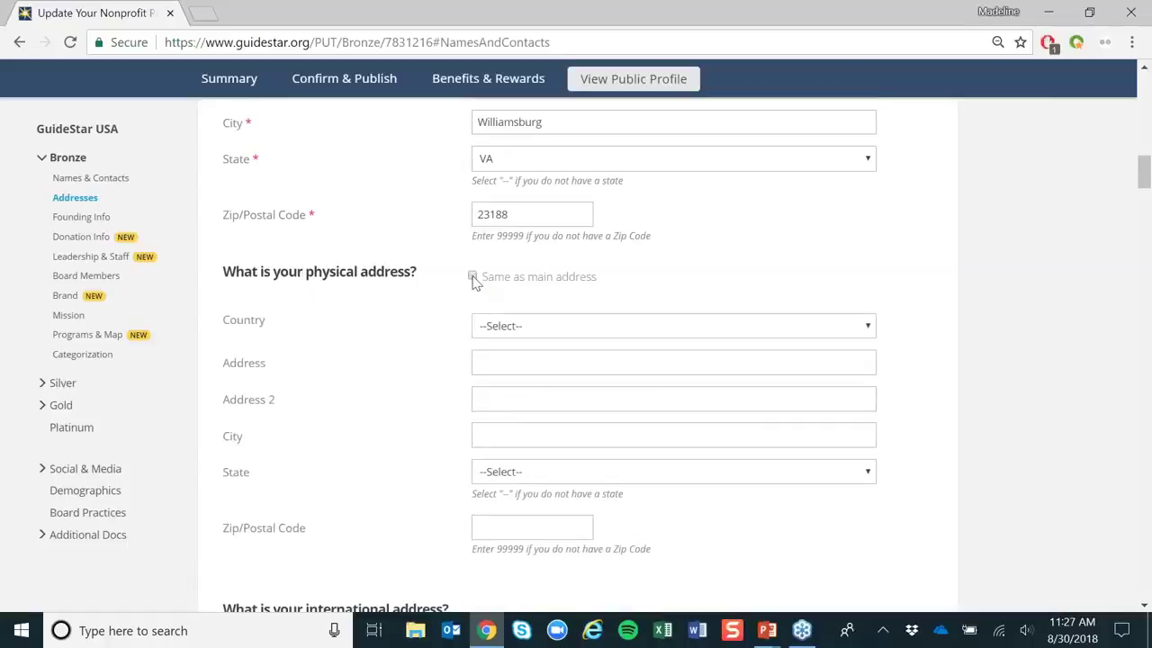
click(473, 277)
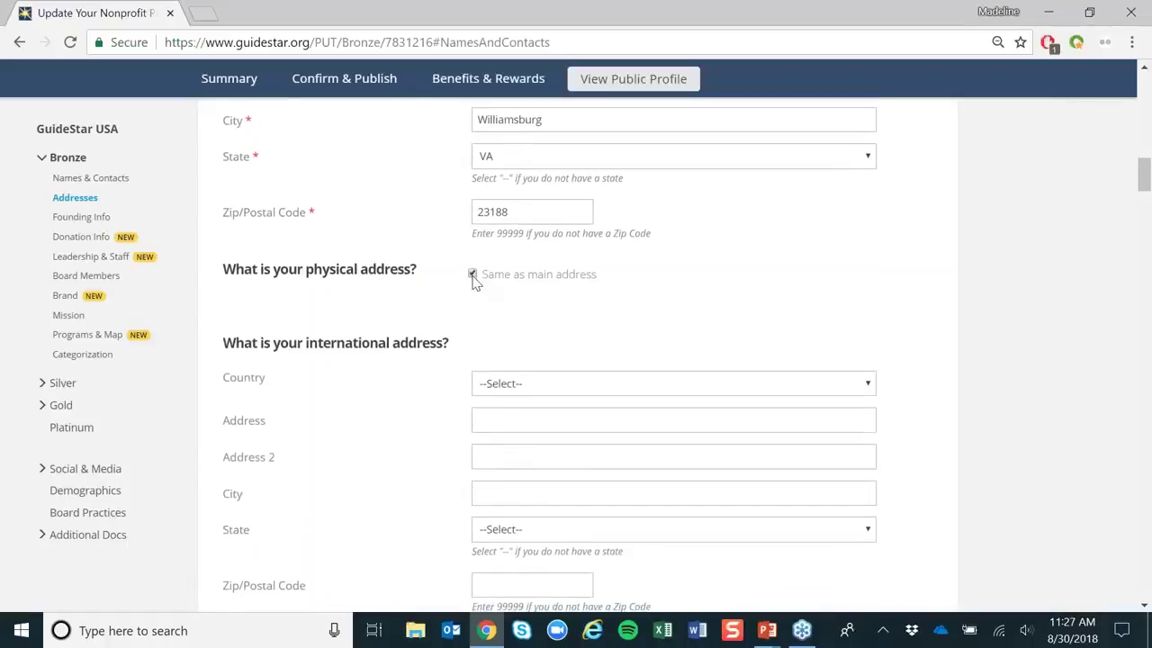
Review the international address, phone and fax fields and the Founding Info section with its determination and dissolution letters.
scroll(473, 280, down, 2)
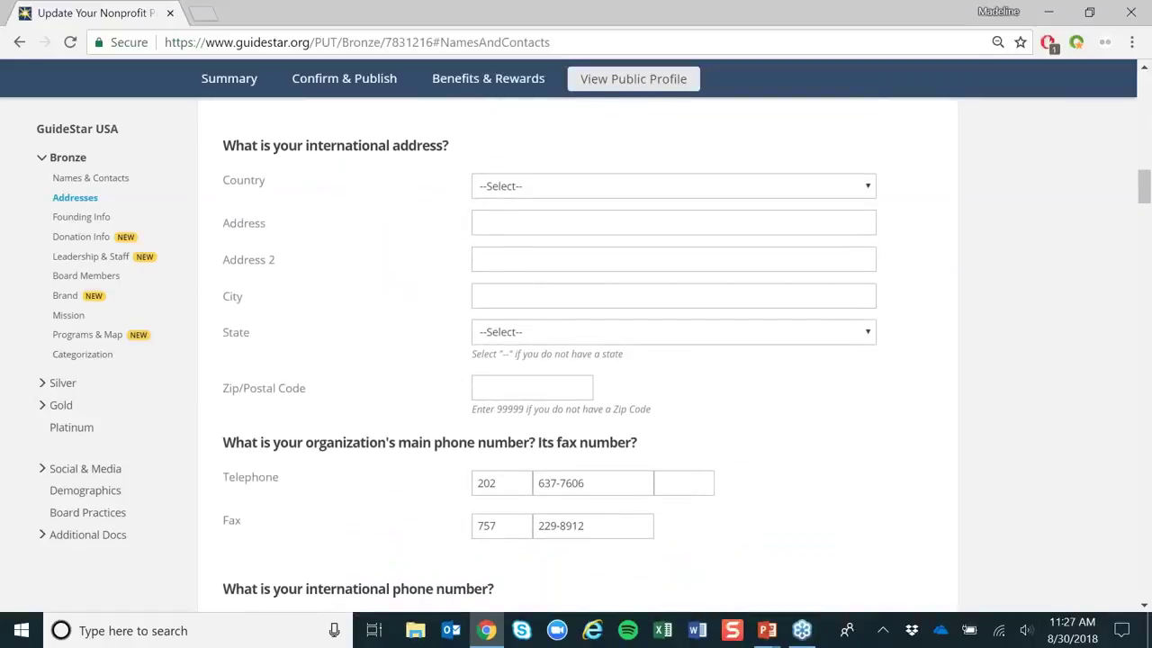
scroll(973, 329, down, 3)
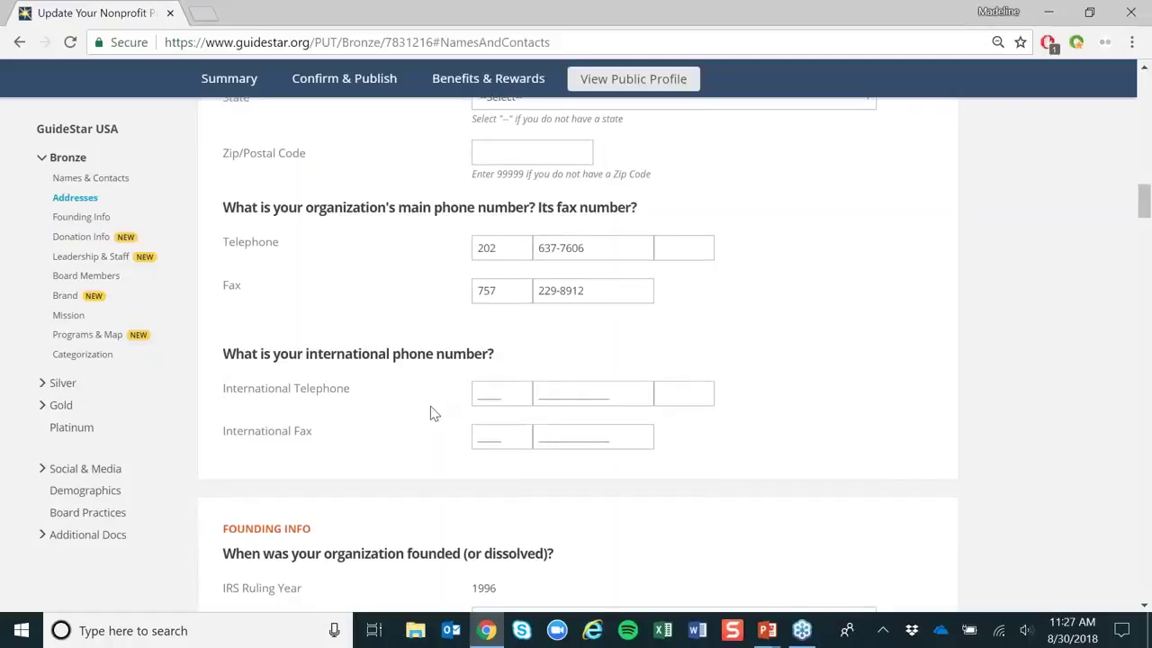
scroll(431, 413, down, 4)
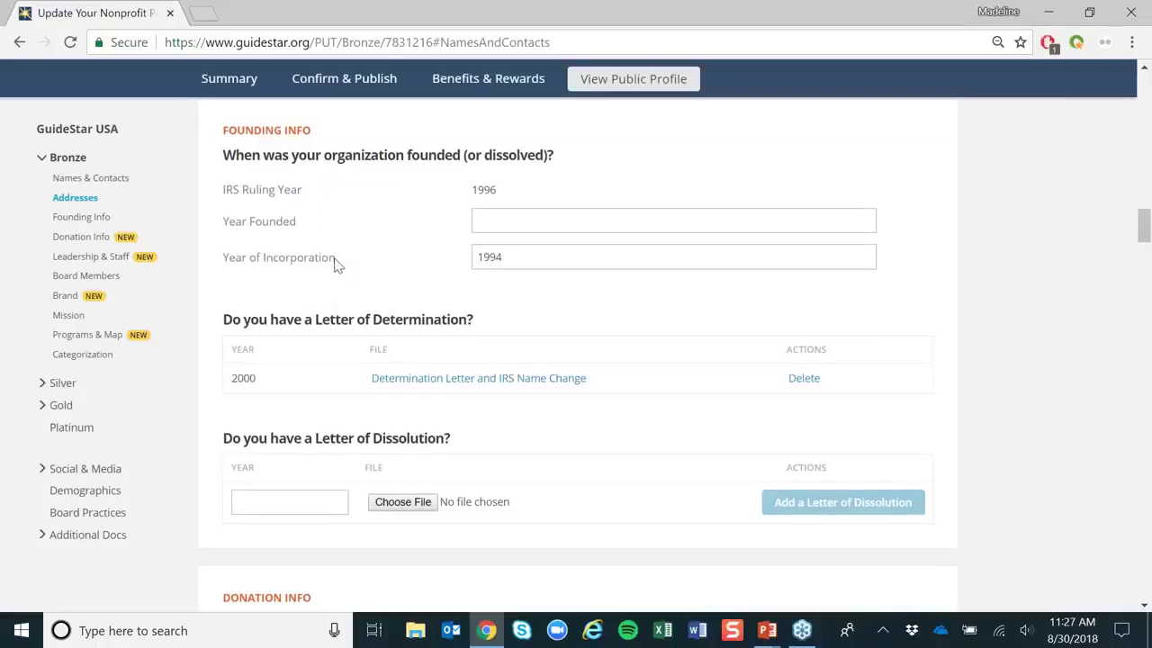
scroll(335, 264, down, 5)
scroll(340, 267, up, 4)
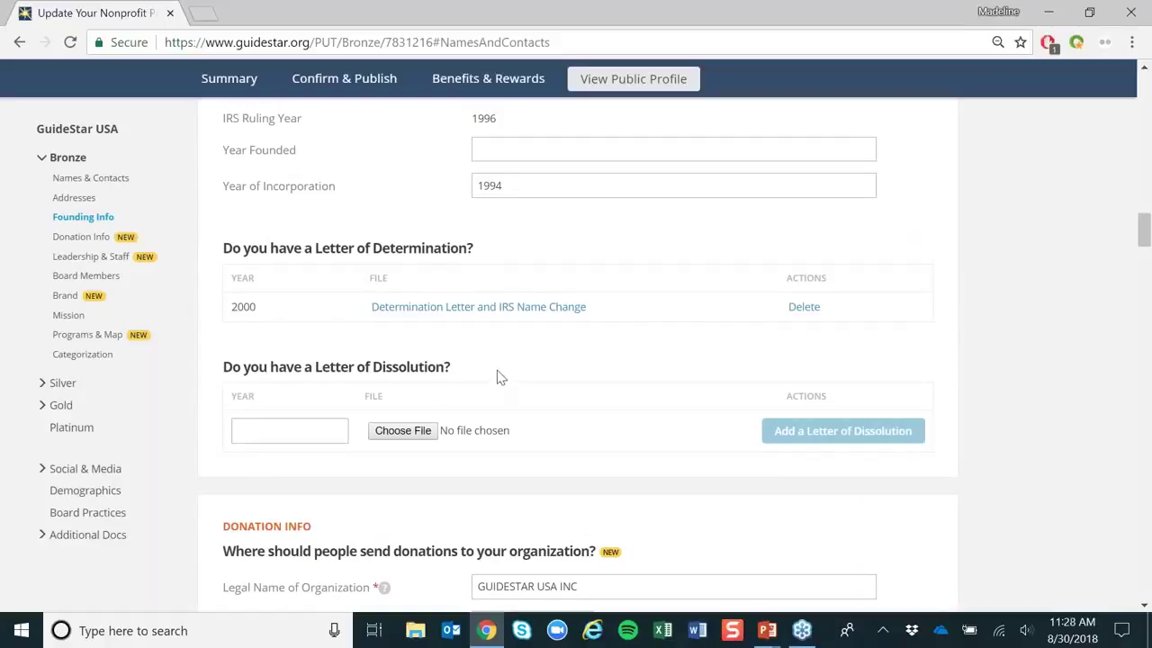
scroll(501, 377, down, 1)
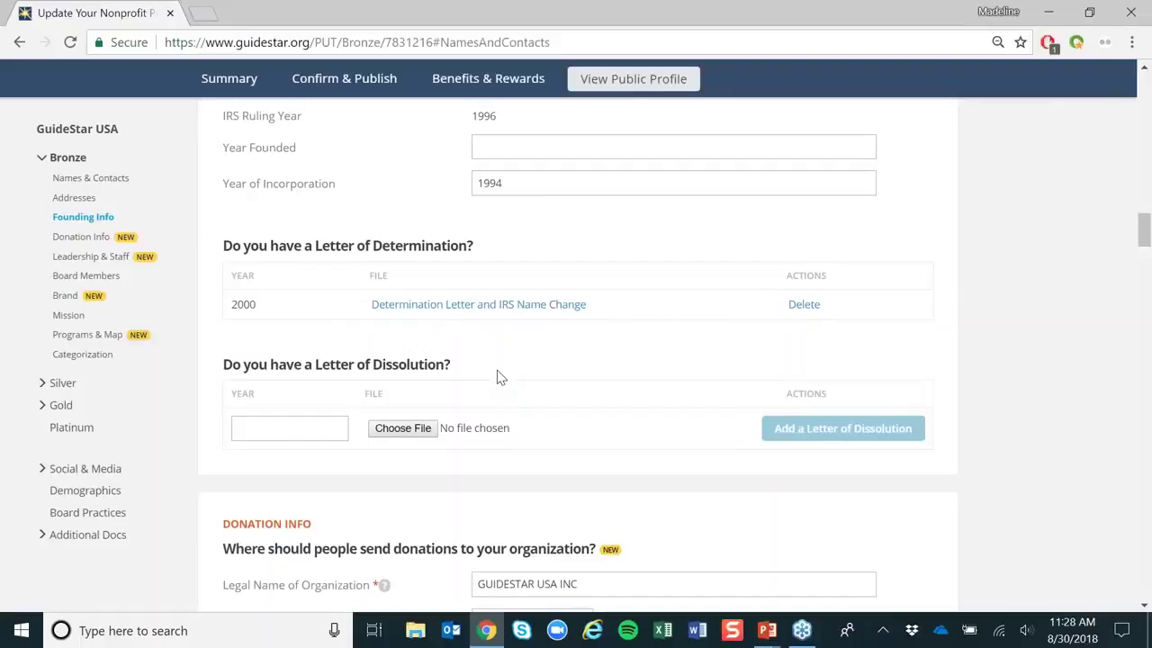
scroll(501, 377, down, 4)
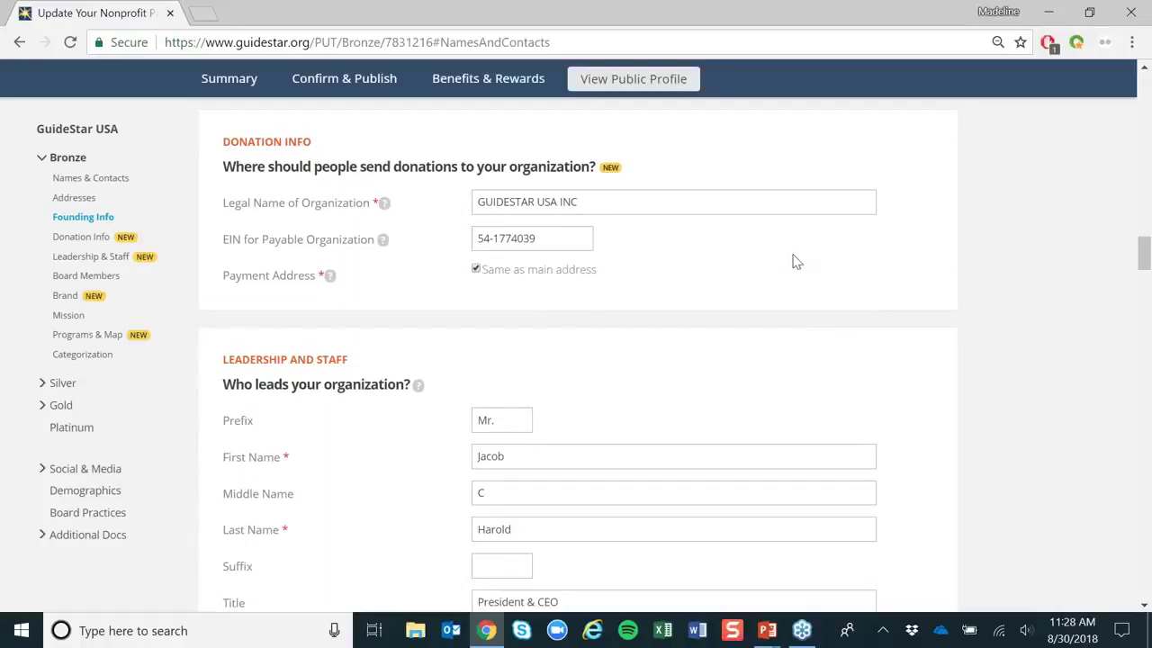
In Donation Info, go through the legal name and EIN fields, and clear and reselect "Same as main address" for the payment address.
click(717, 201)
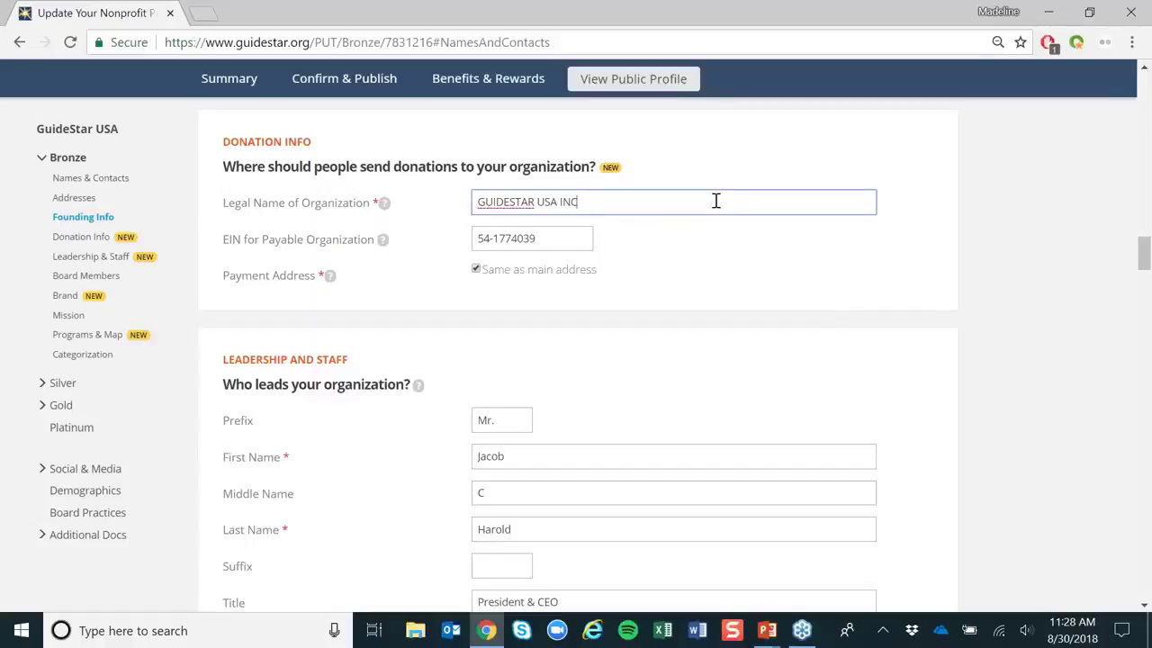
click(572, 233)
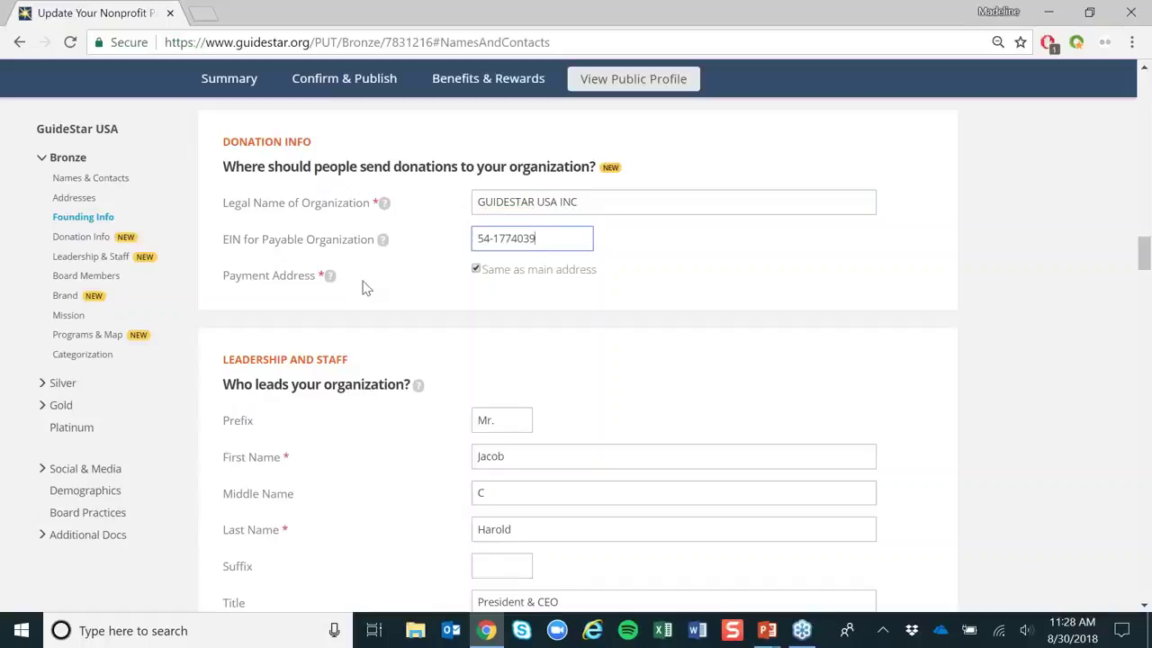
click(476, 270)
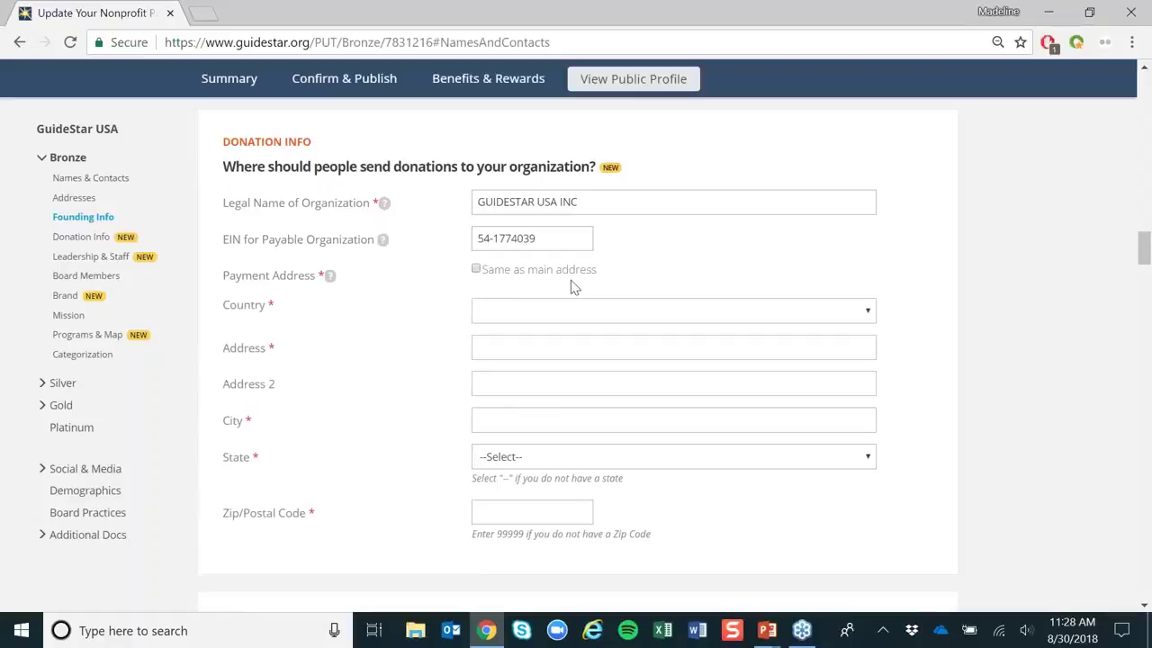
click(476, 270)
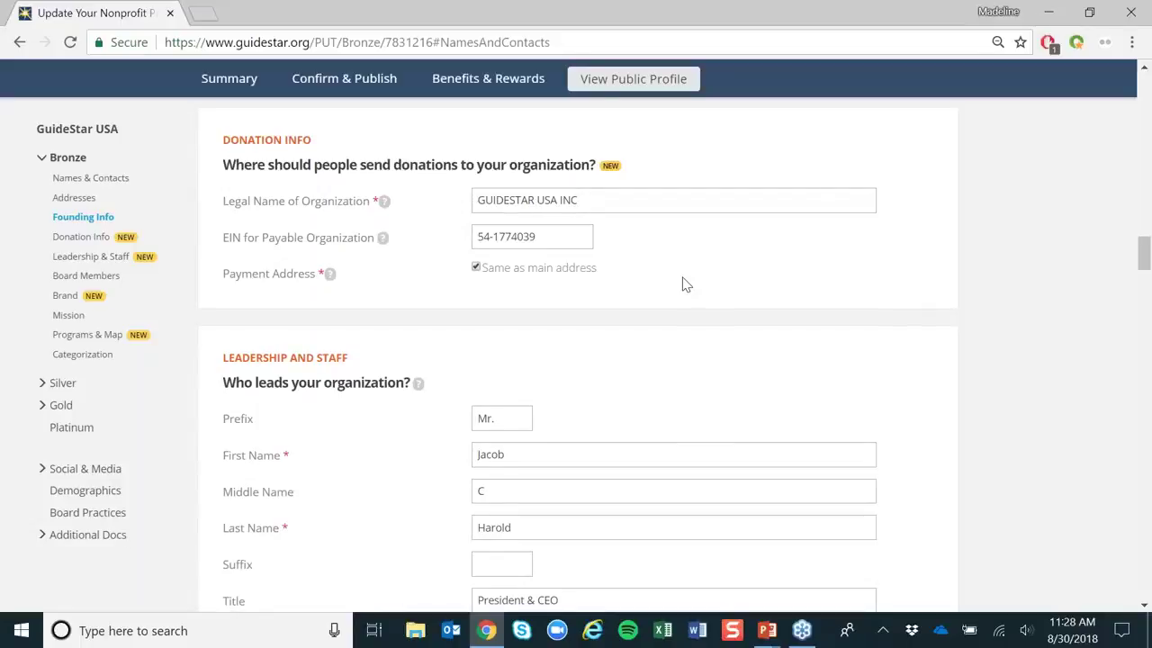
Review the Leadership and Staff, Board Members and Brand sections, including the leader's biography, staff list, board list and logo requirements.
scroll(682, 284, down, 3)
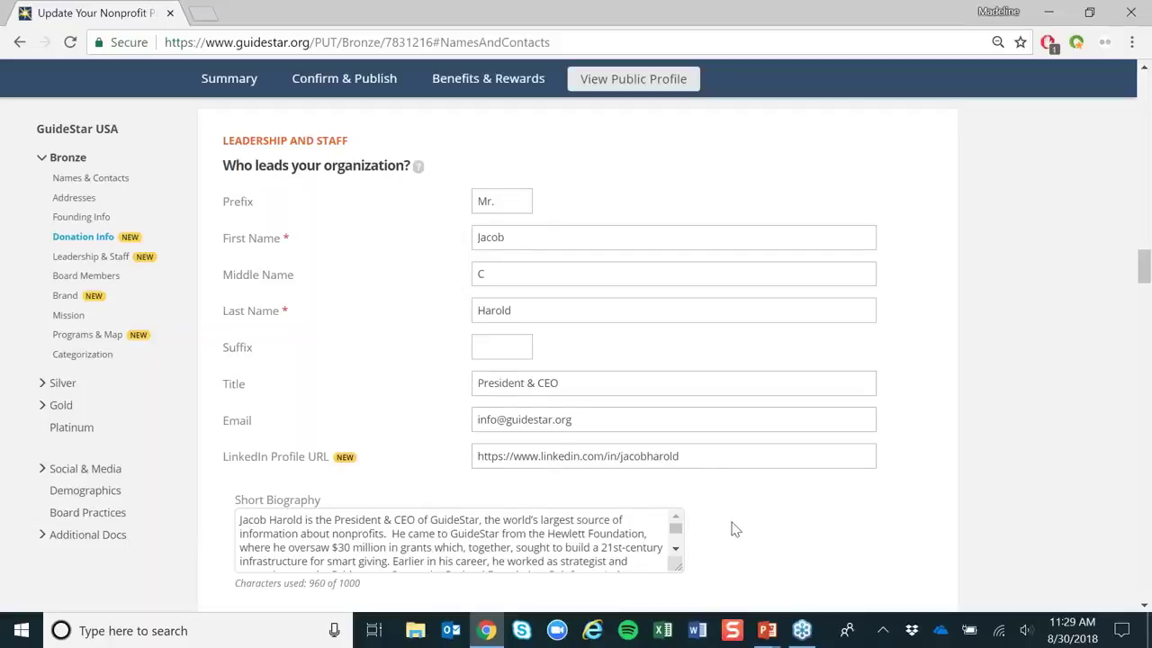
scroll(734, 529, down, 2)
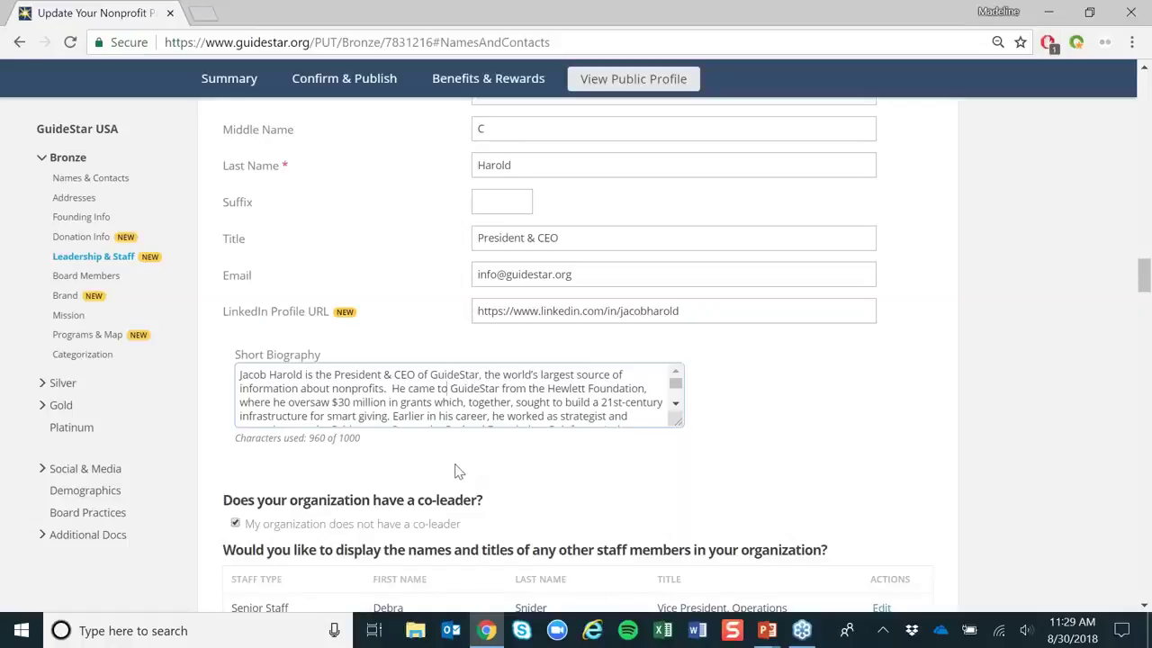
scroll(456, 471, down, 3)
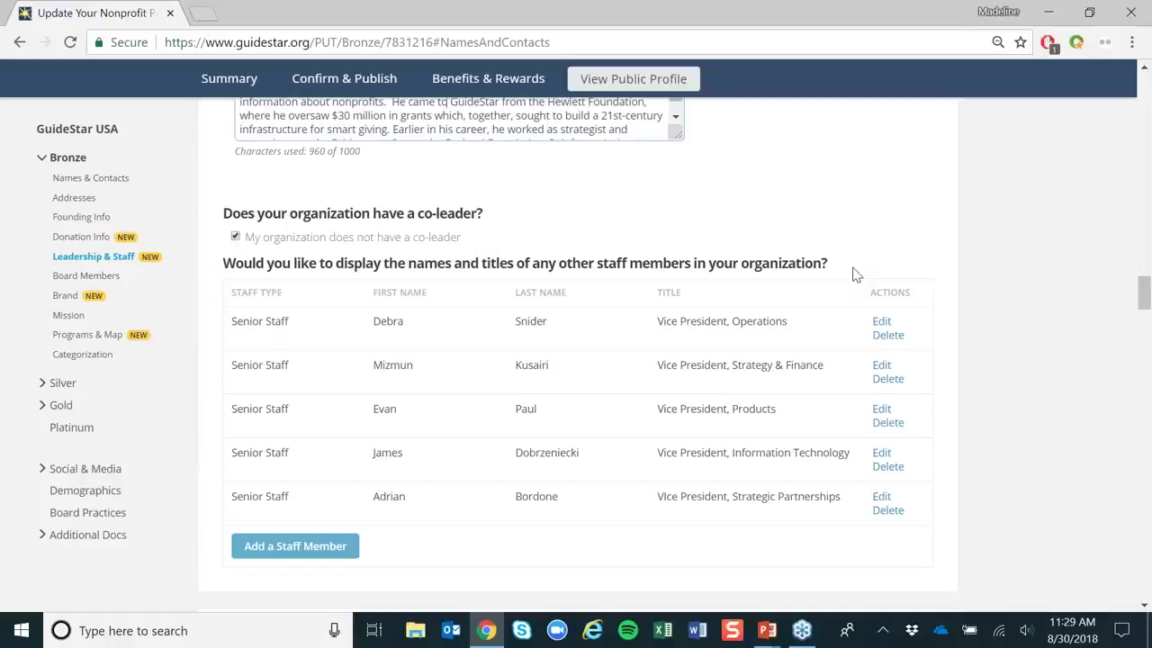
scroll(855, 275, down, 5)
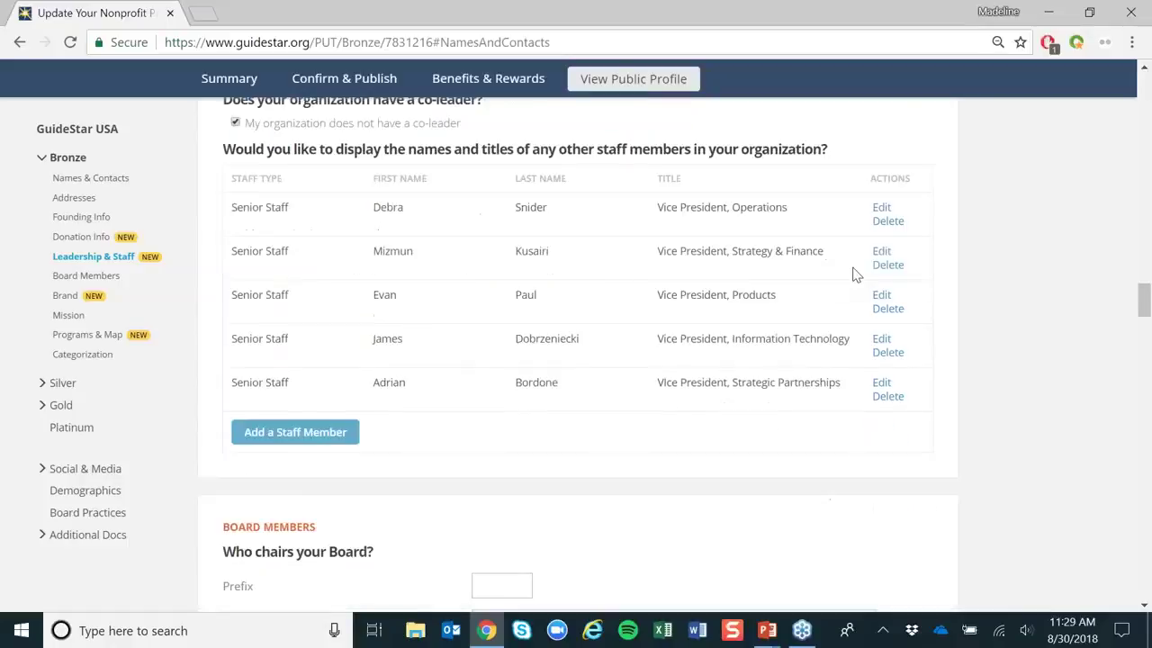
scroll(848, 270, down, 1)
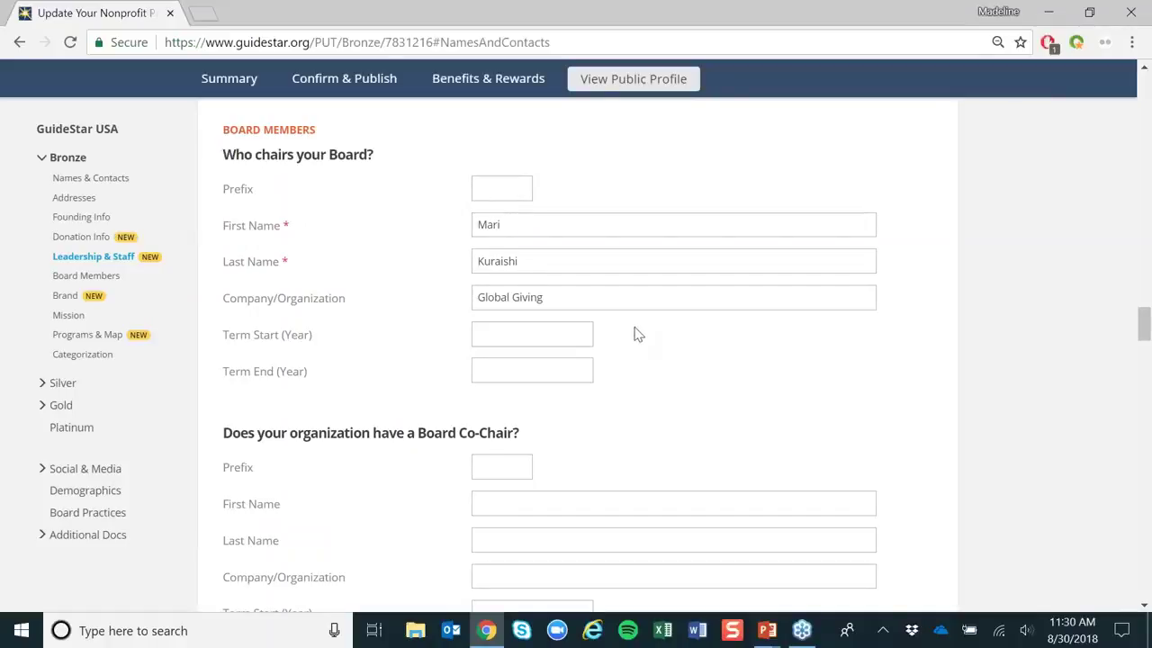
scroll(611, 305, down, 1)
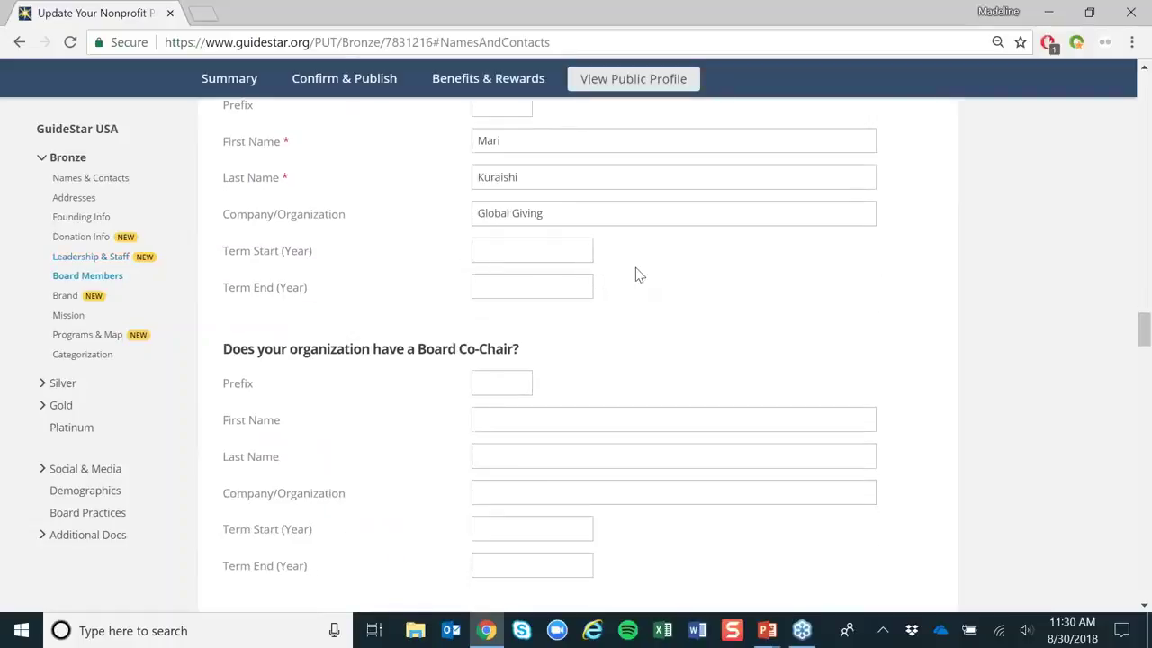
scroll(636, 275, down, 2)
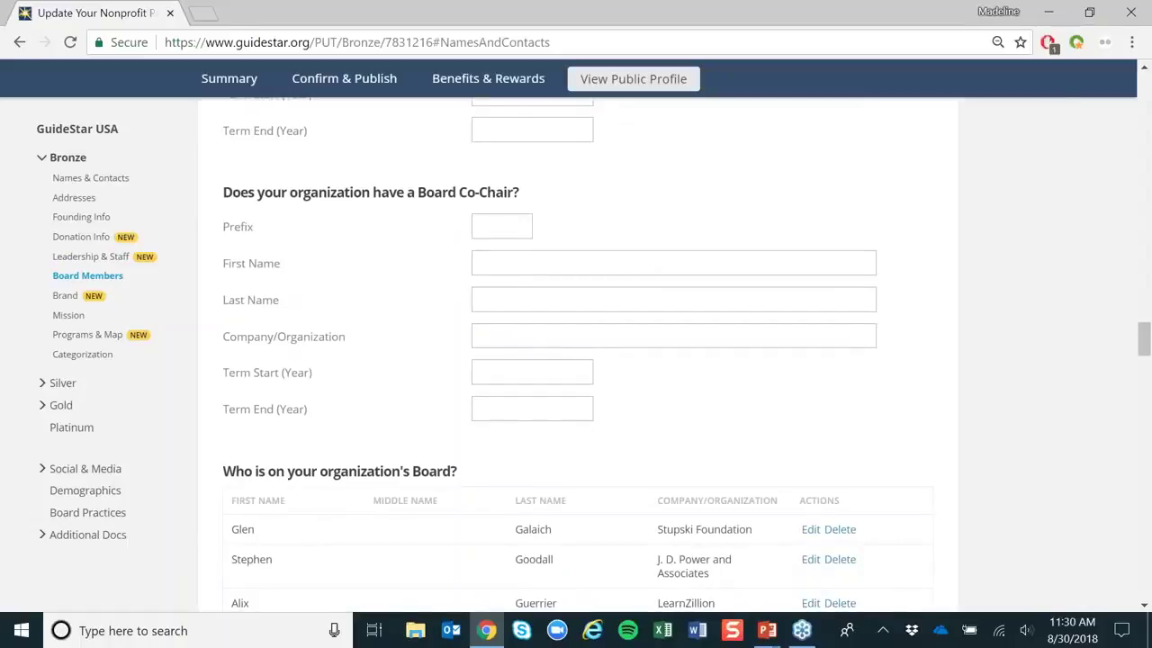
scroll(945, 262, down, 4)
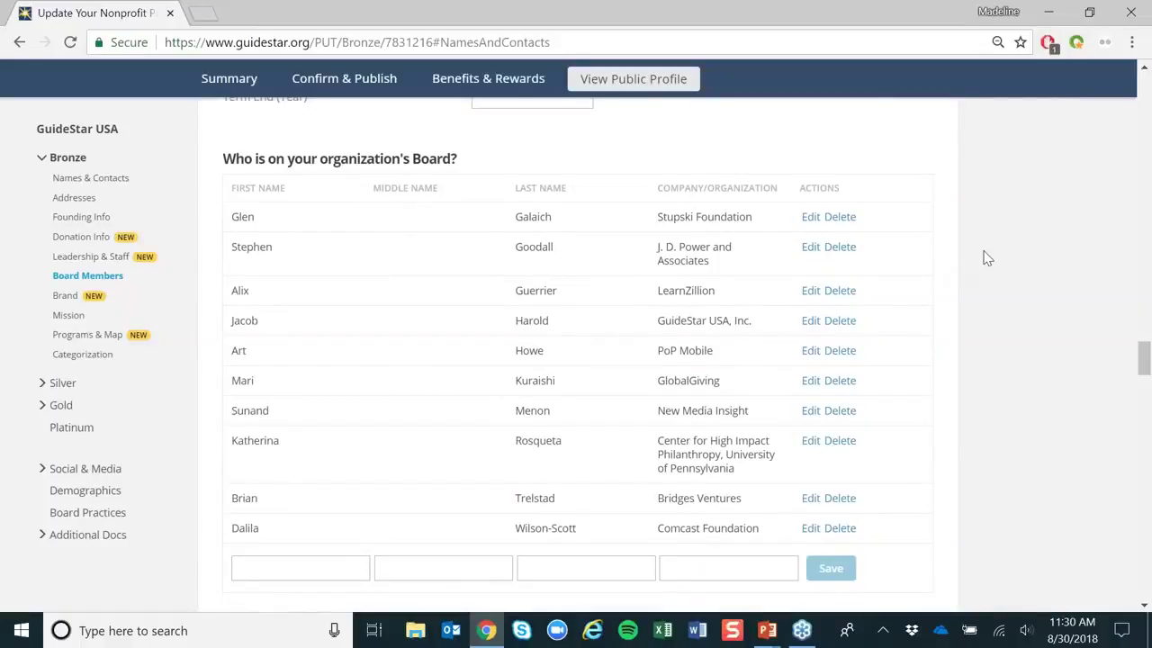
scroll(988, 258, down, 3)
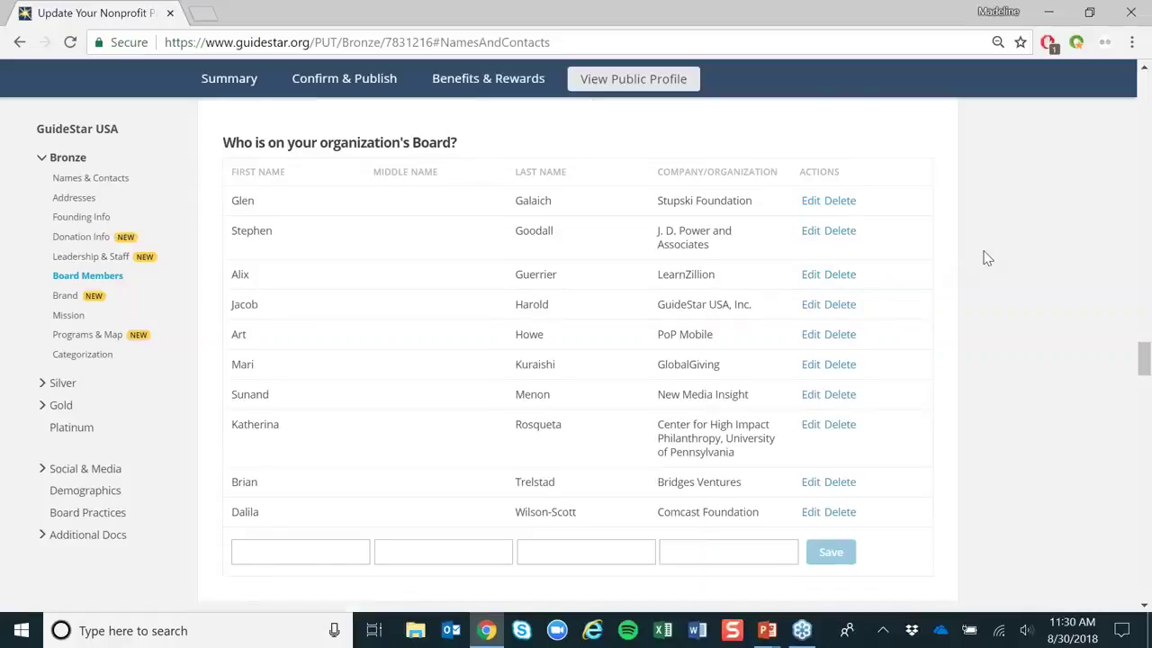
scroll(987, 258, down, 4)
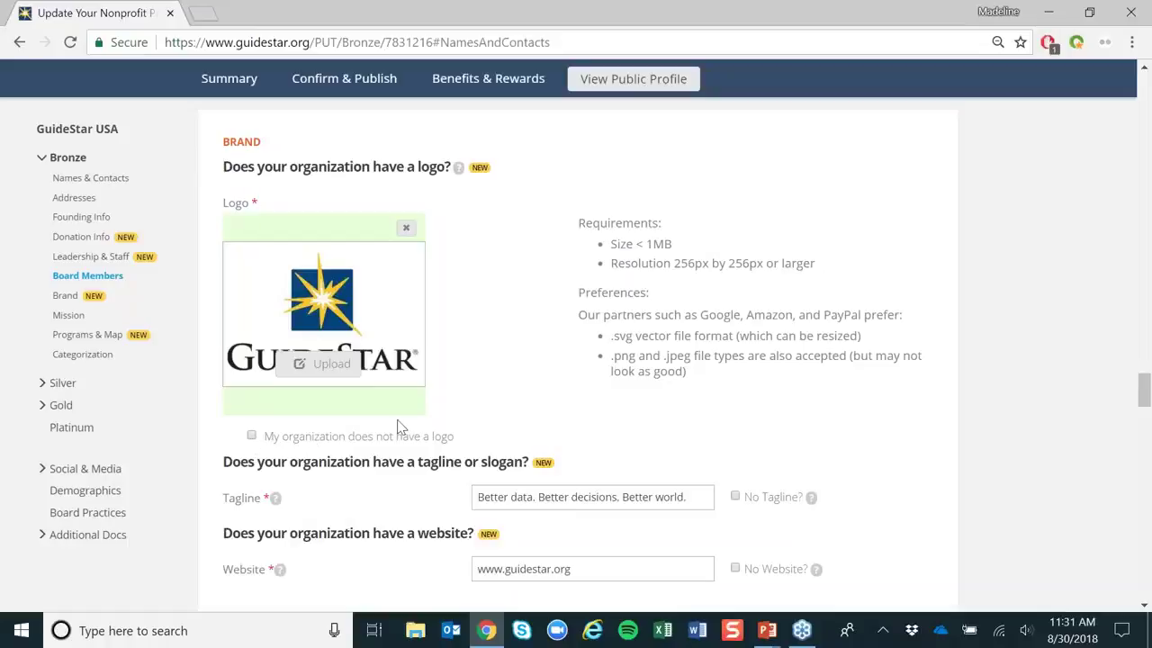
scroll(576, 351, down, 1)
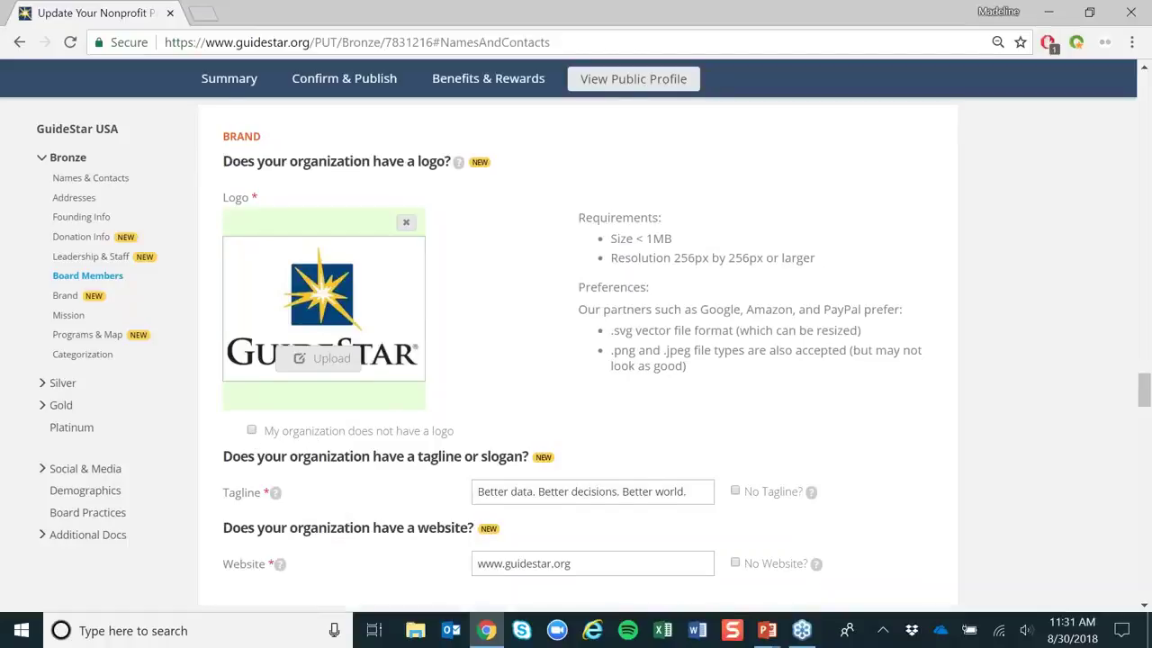
Review the tagline, website and Brief Mission Statement fields, continuing to the current programs in Programs & Maps.
scroll(594, 360, down, 2)
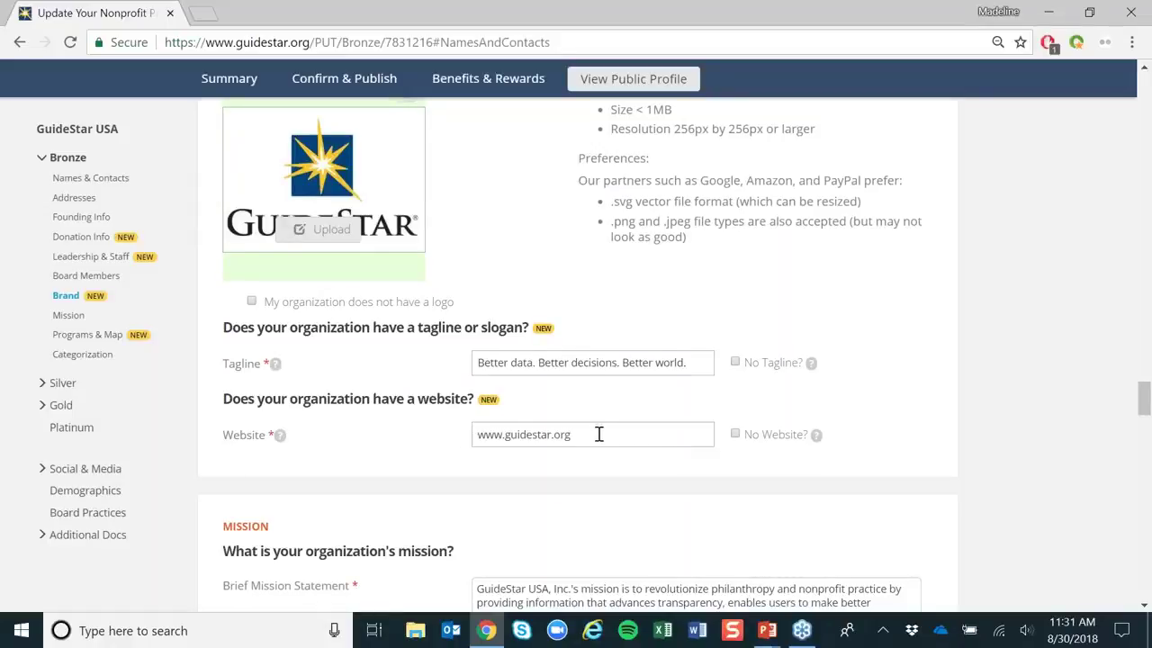
scroll(598, 434, down, 4)
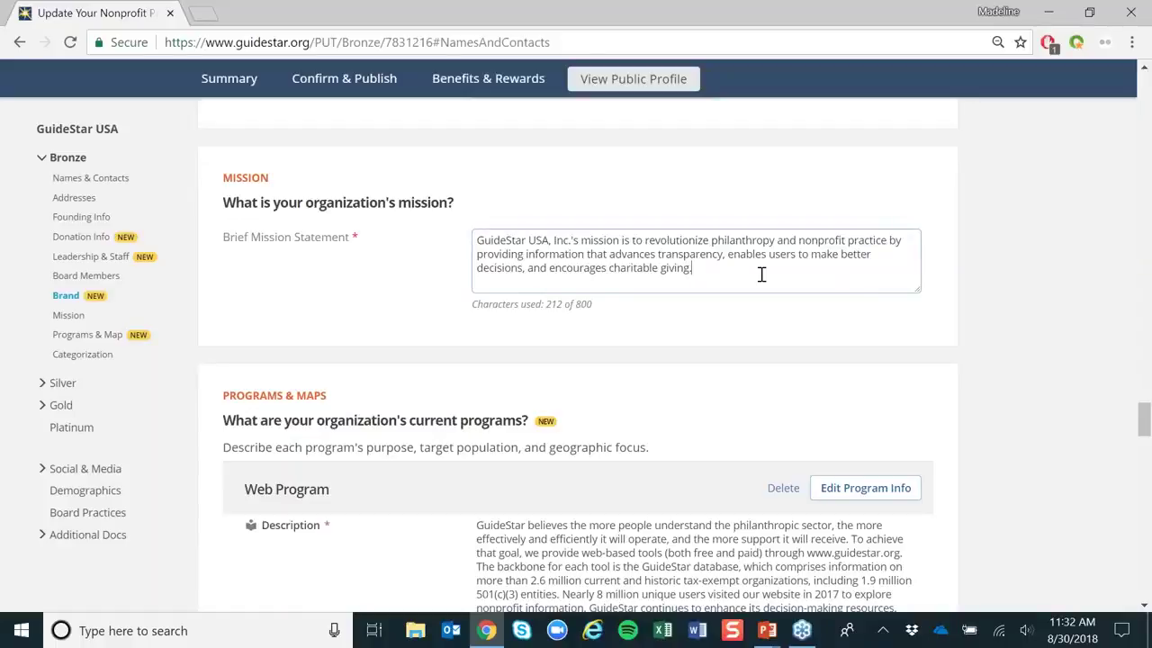
scroll(762, 275, down, 1)
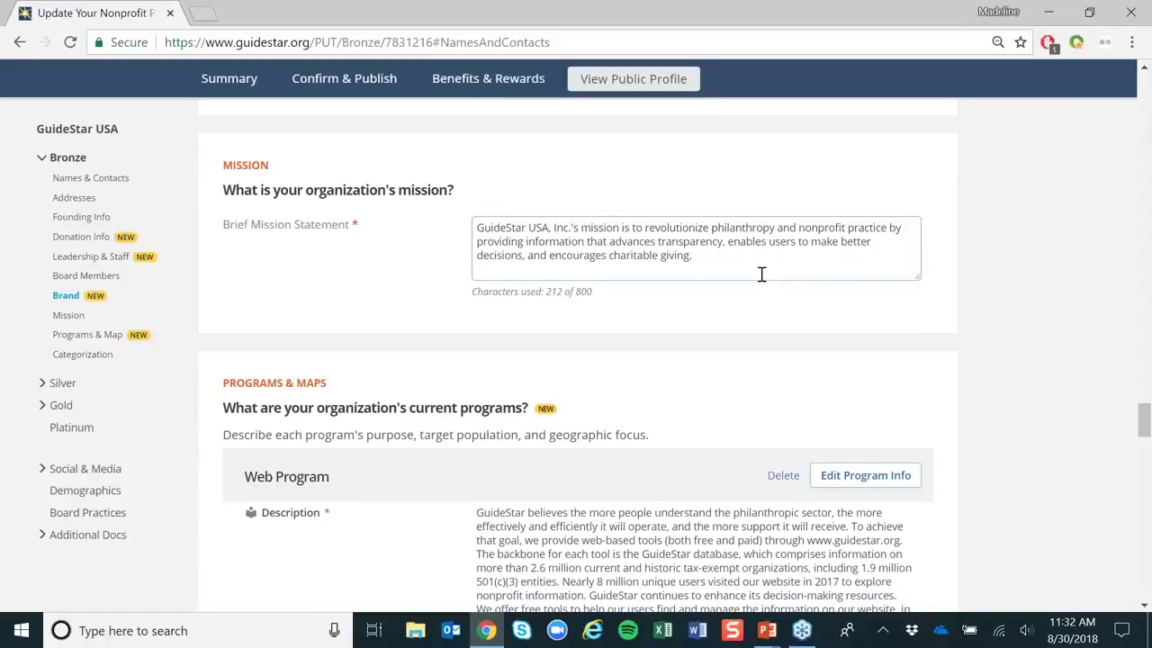
scroll(761, 274, down, 2)
scroll(761, 275, down, 1)
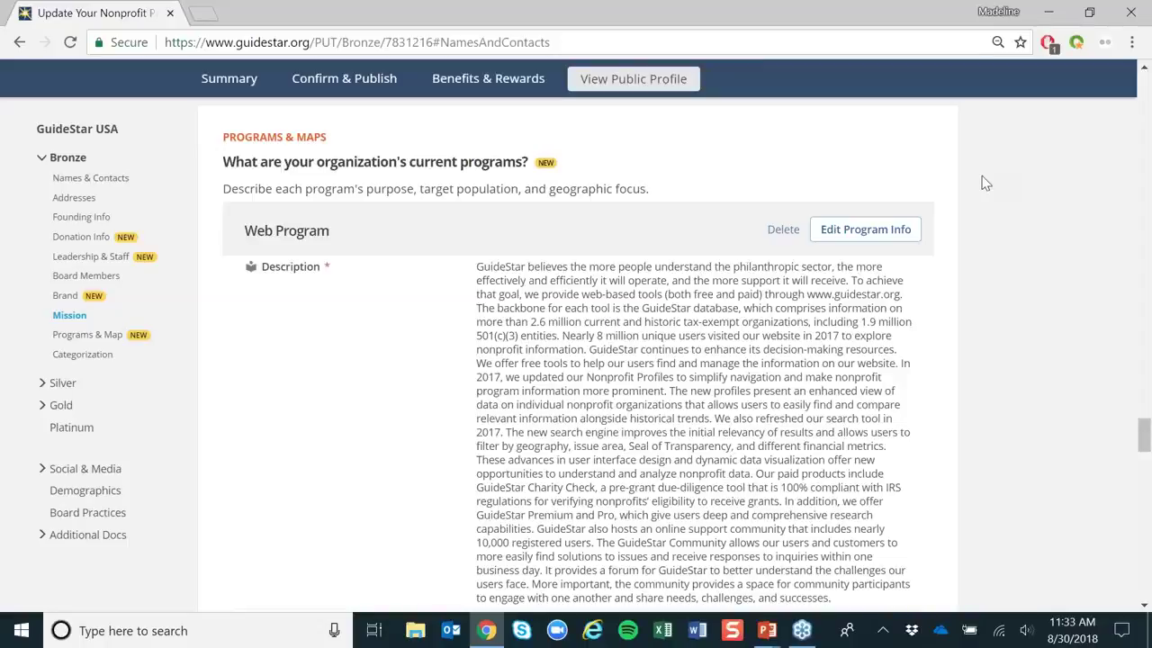
Open the Web Program's information for editing and go through its name, description, target population and budget fields.
click(869, 231)
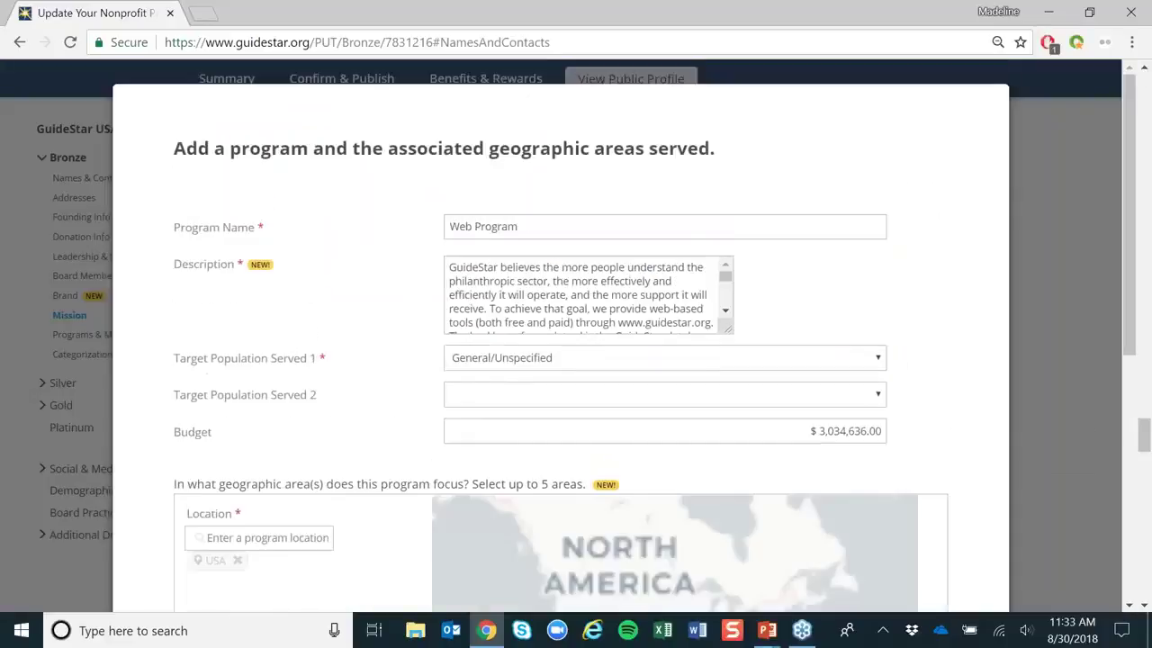
click(850, 227)
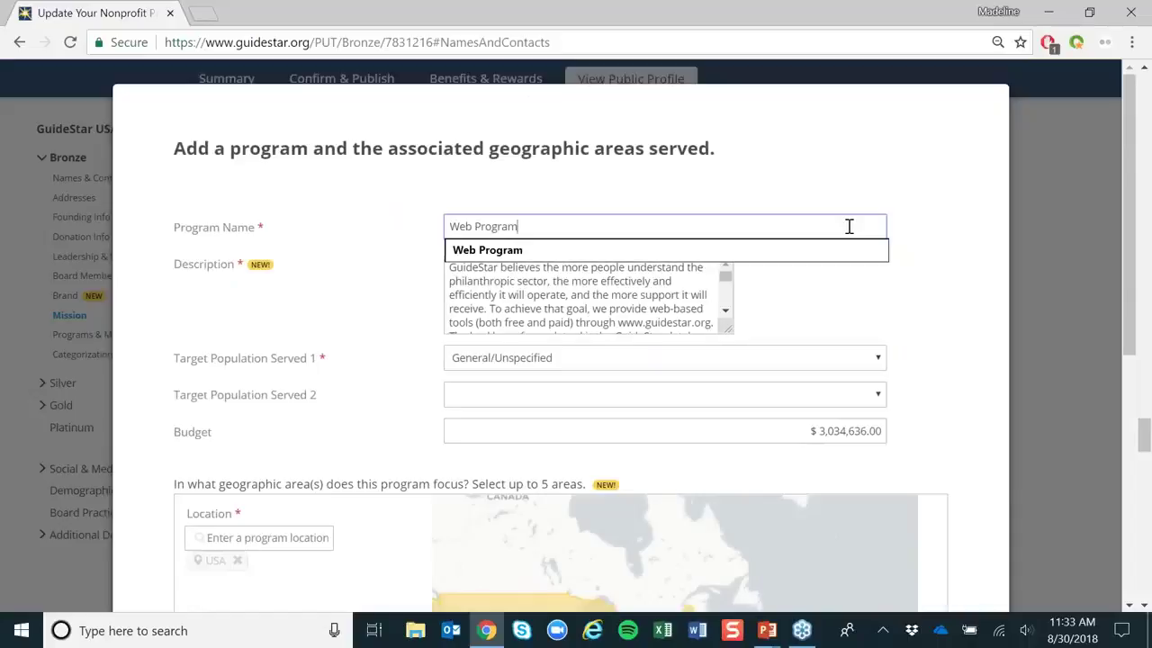
click(813, 321)
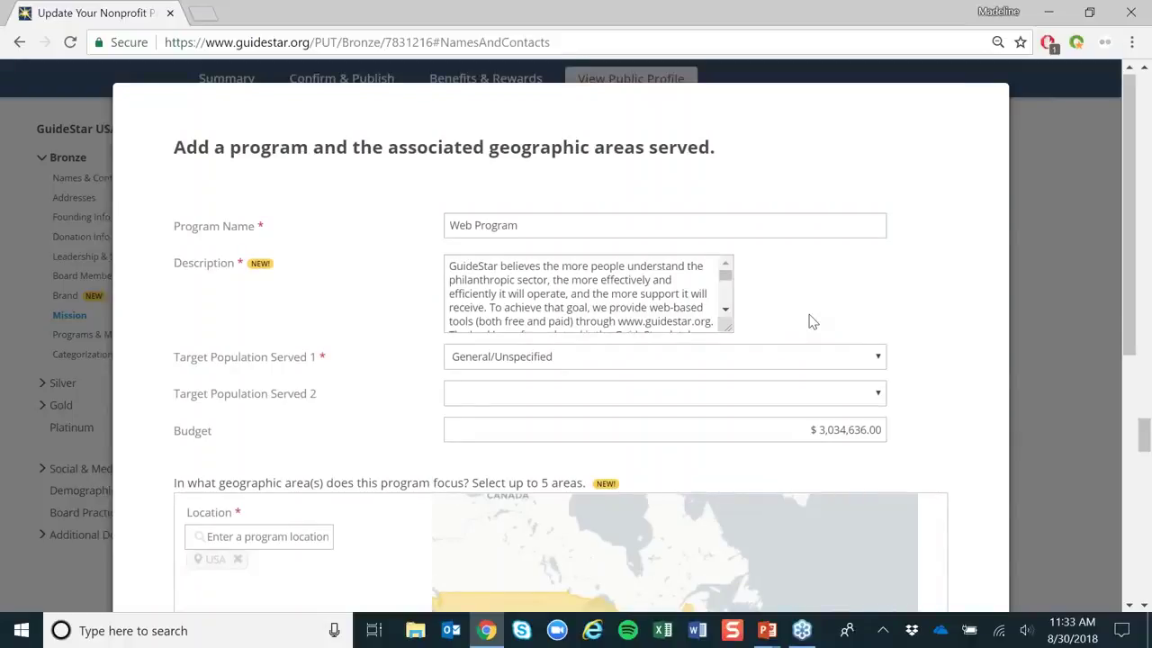
scroll(812, 321, down, 1)
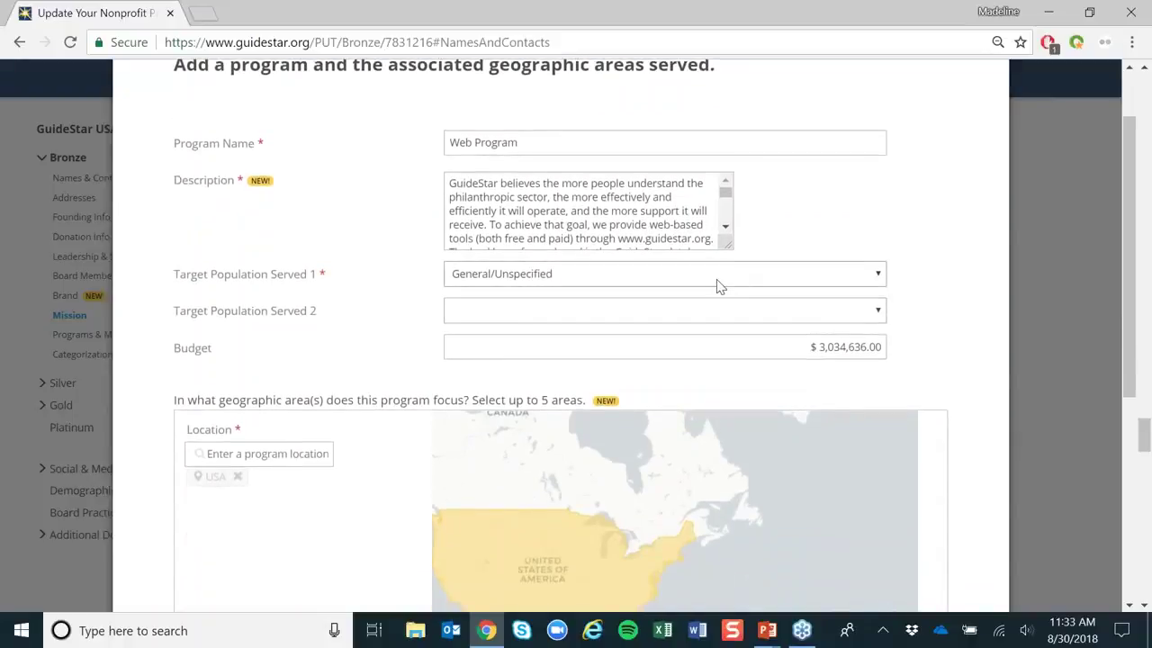
click(648, 313)
click(599, 315)
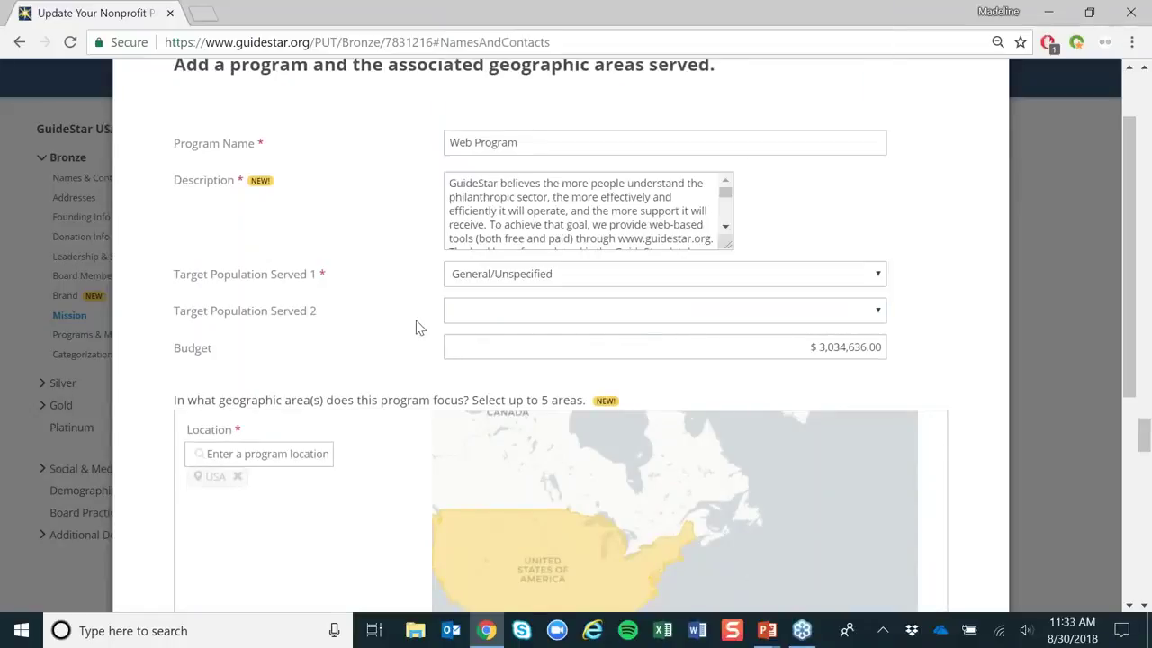
click(496, 350)
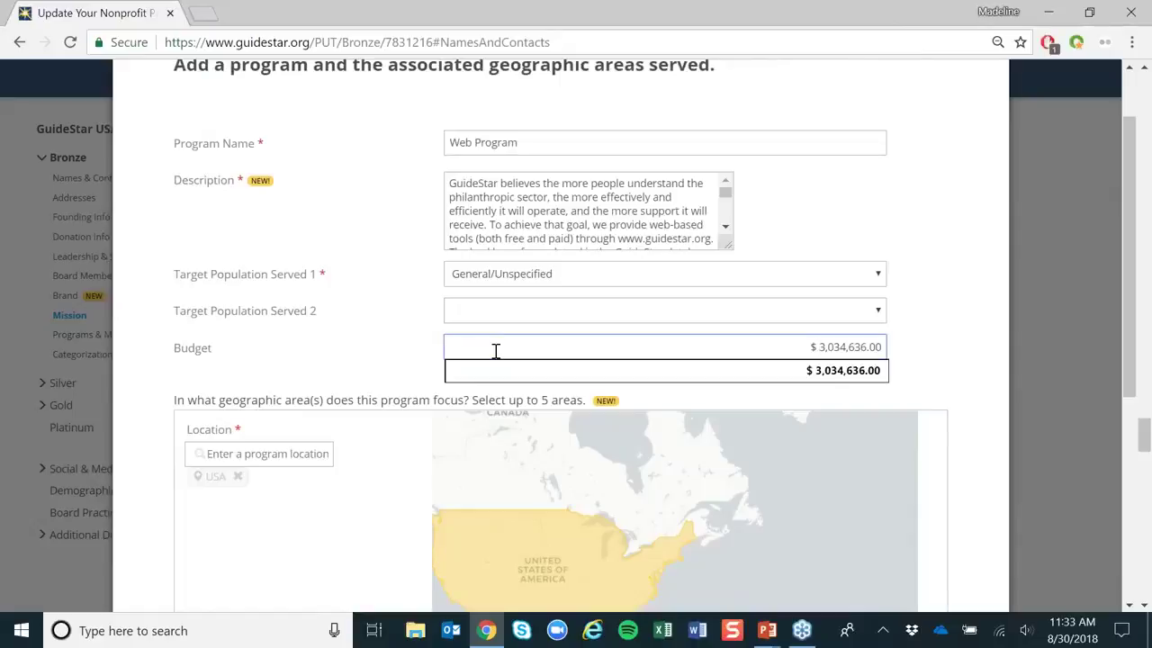
click(420, 343)
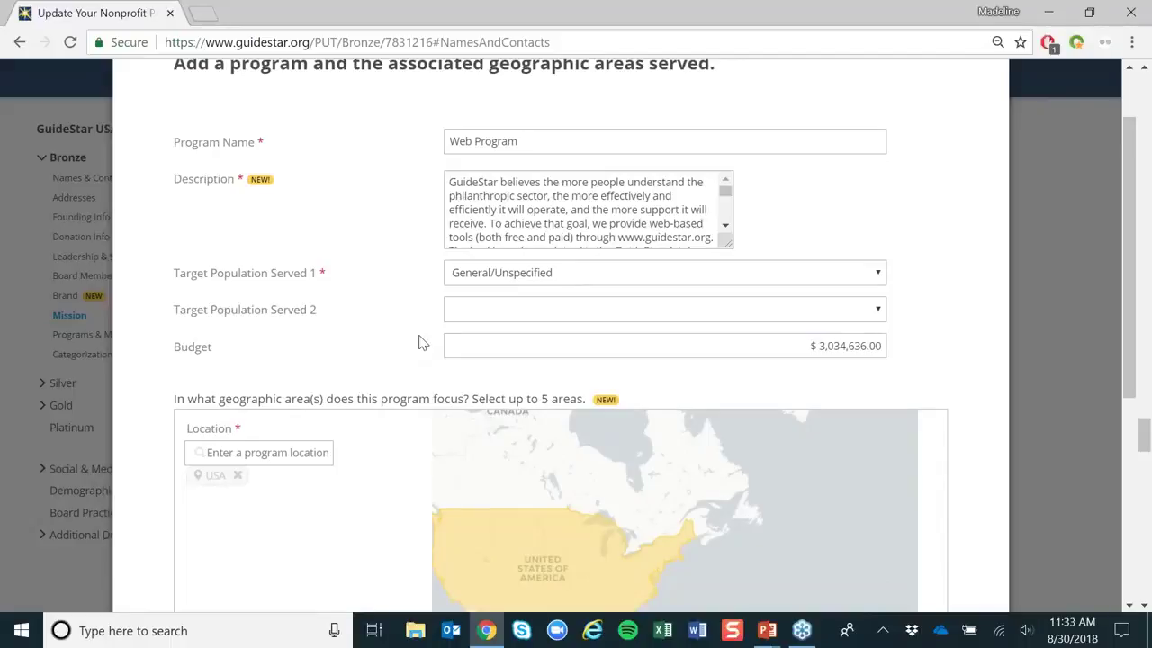
Add San Francisco, CA to the geographic areas the Web Program focuses on, and remove it again.
scroll(420, 343, down, 3)
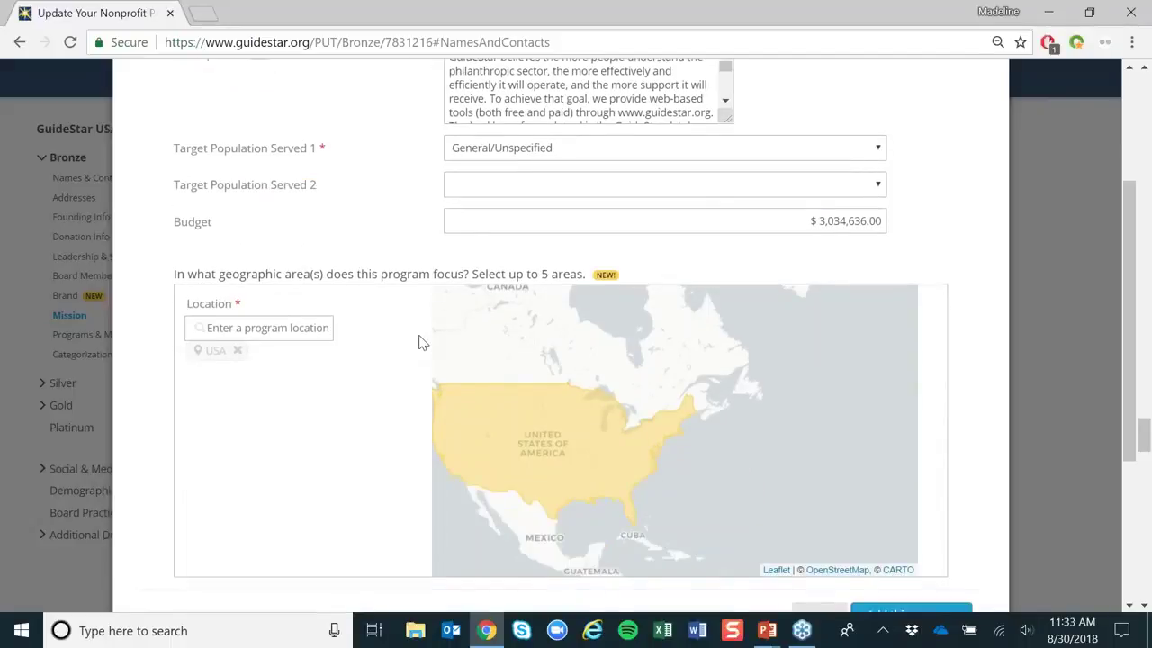
click(326, 315)
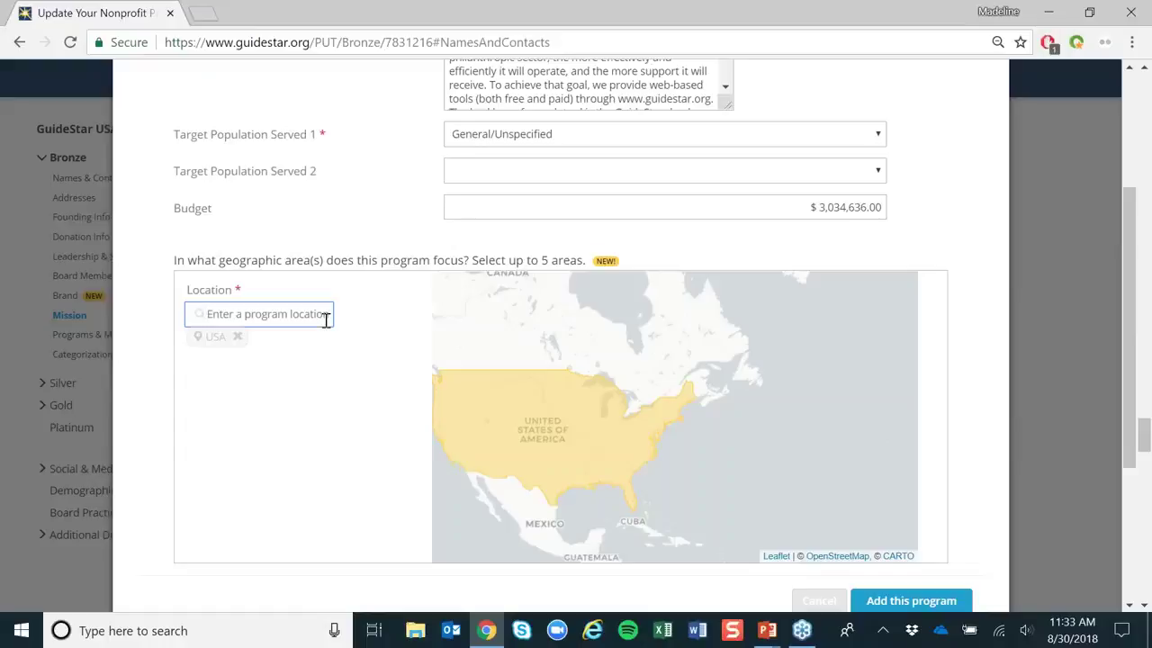
text(san fran)
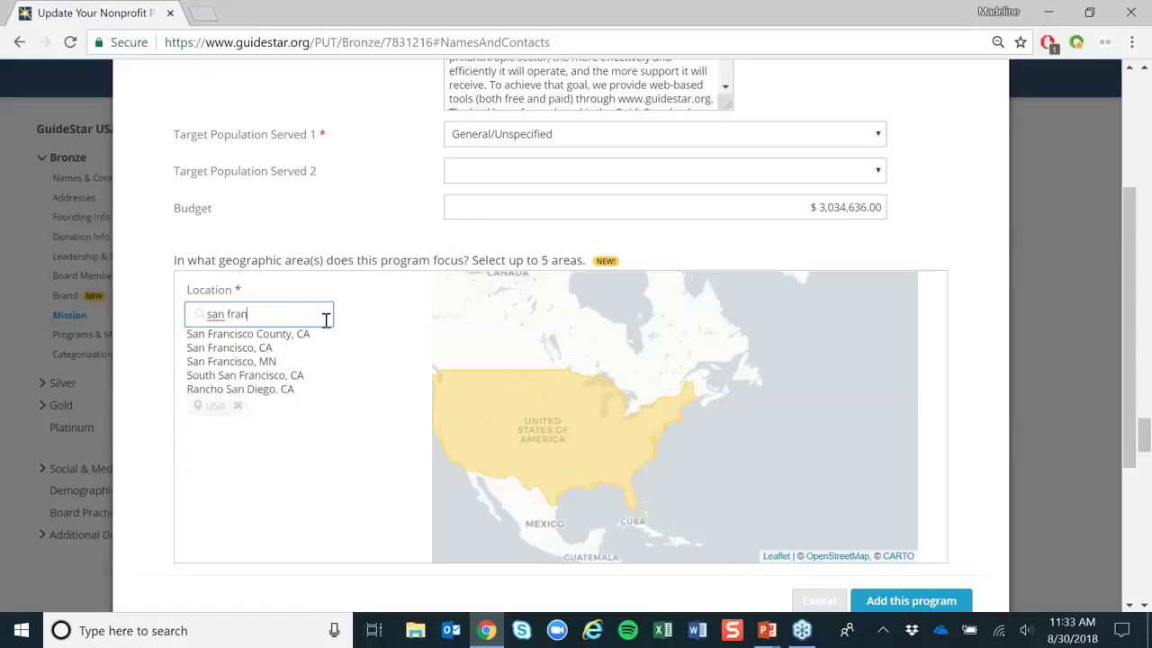
click(266, 351)
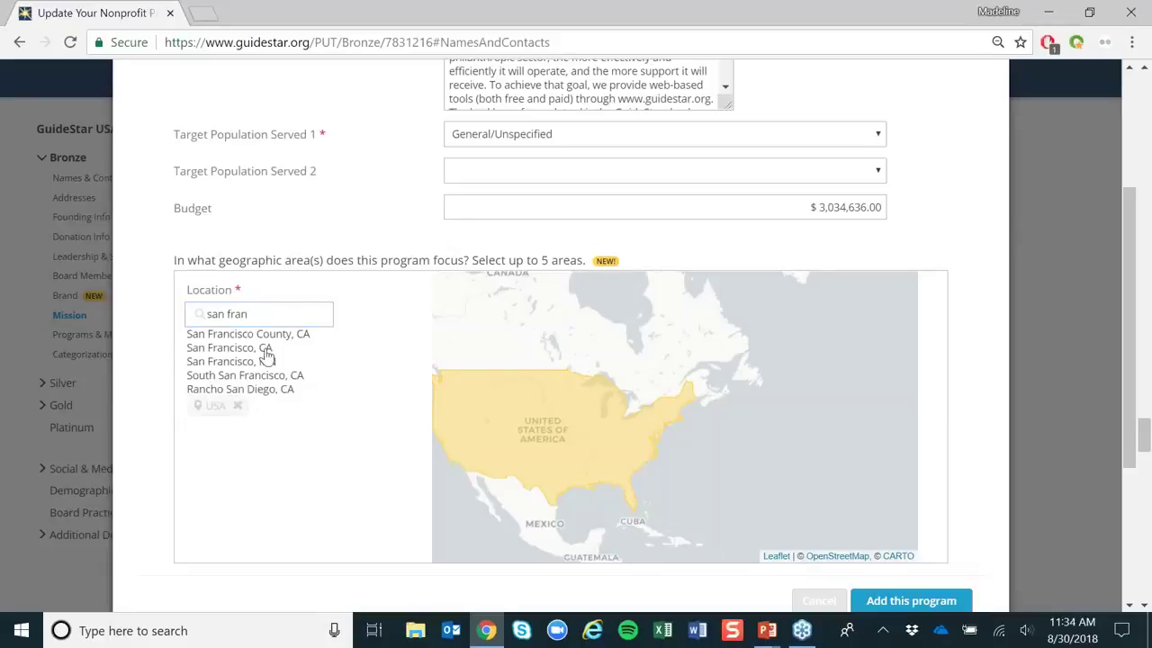
click(266, 356)
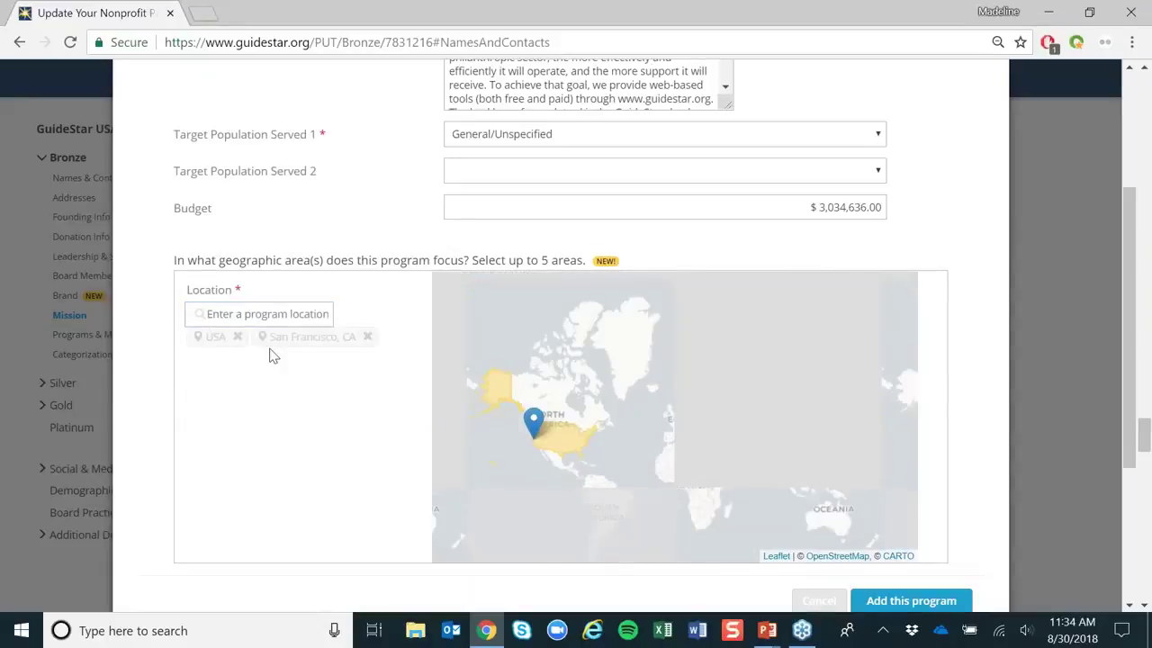
click(368, 338)
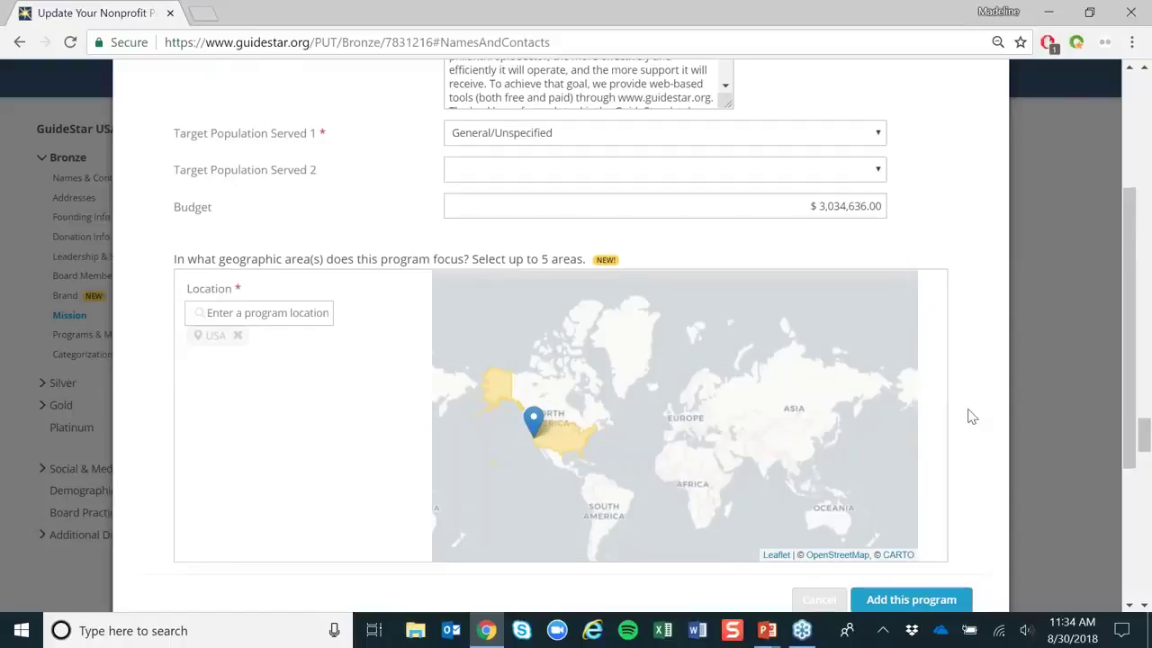
Submit the Web Program's information and return to the list of current programs.
scroll(972, 417, down, 1)
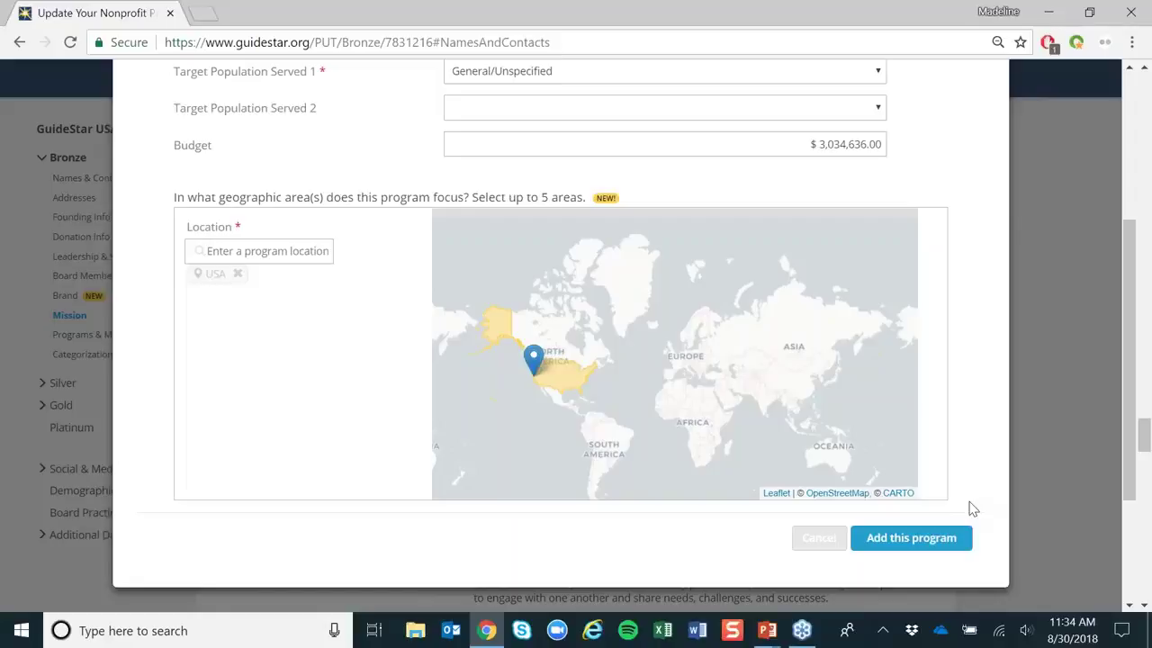
click(911, 538)
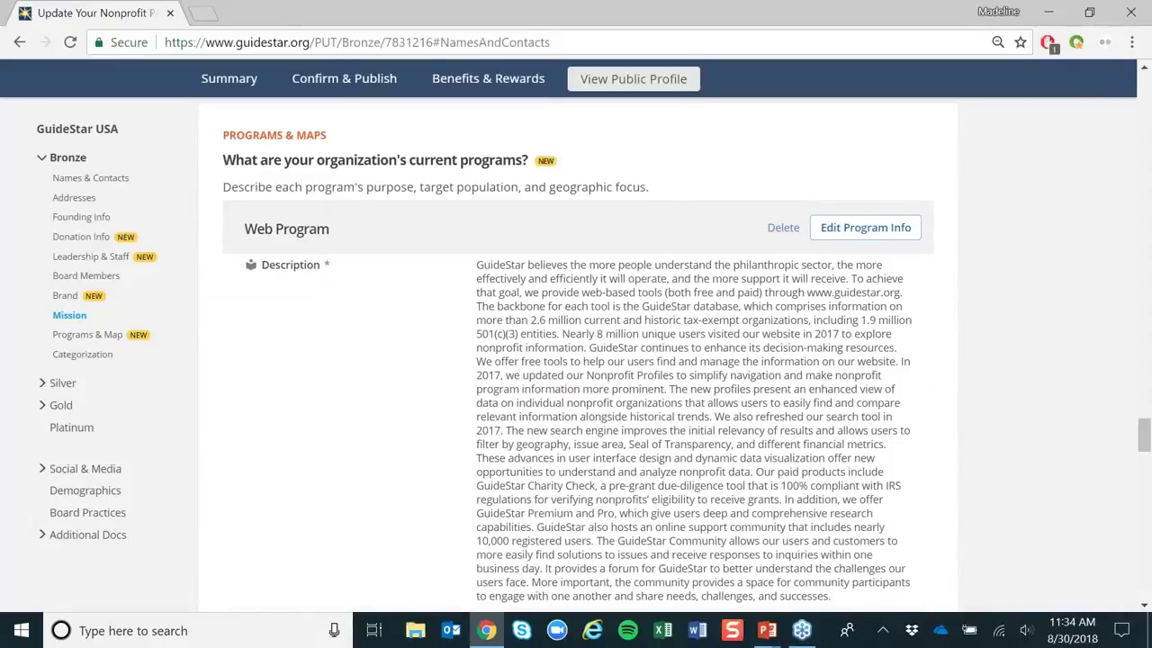
Review the remaining programs, the blank entry for adding a program, and the Categorization section's keywords and NTEE codes.
scroll(576, 360, down, 5)
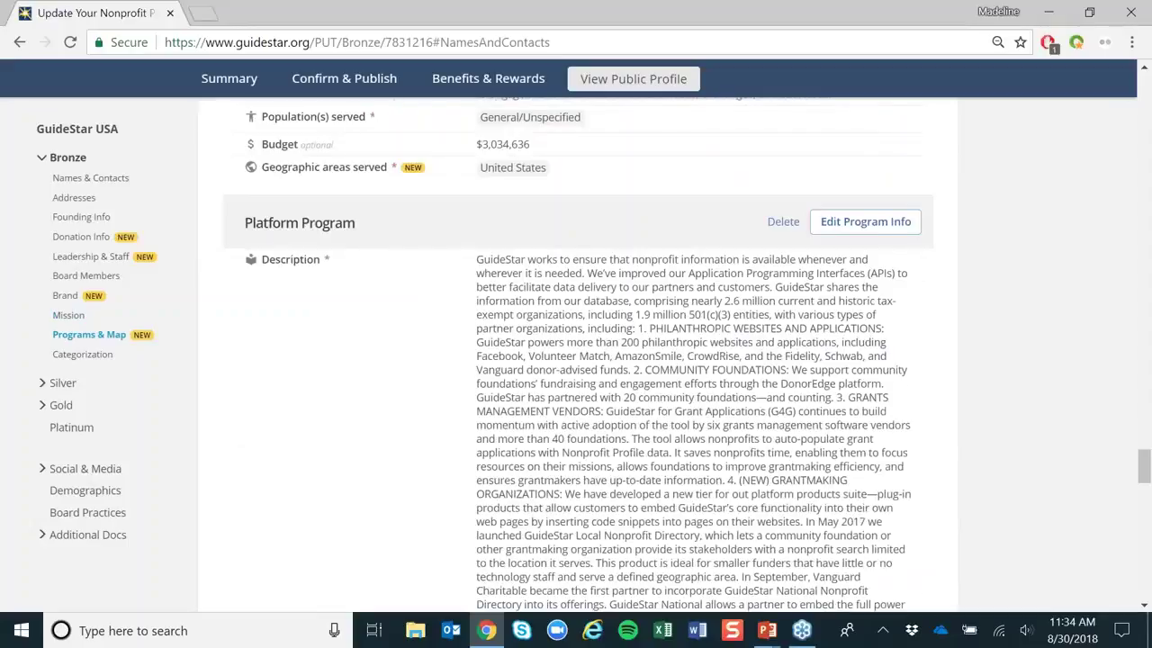
scroll(576, 360, down, 10)
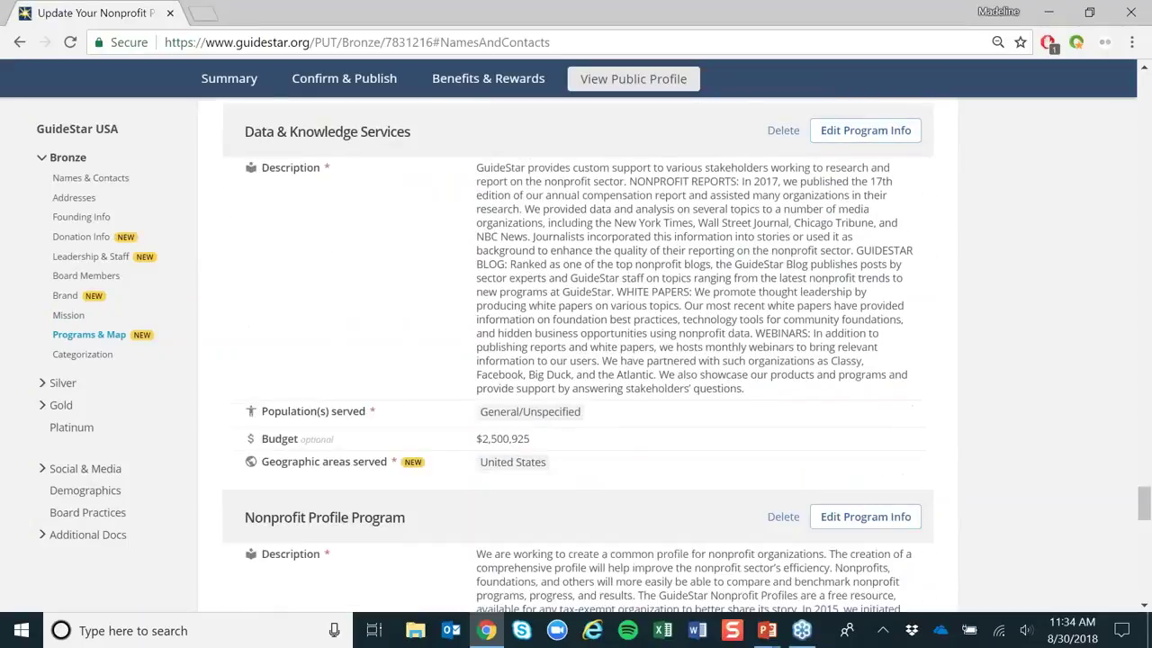
scroll(576, 360, down, 5)
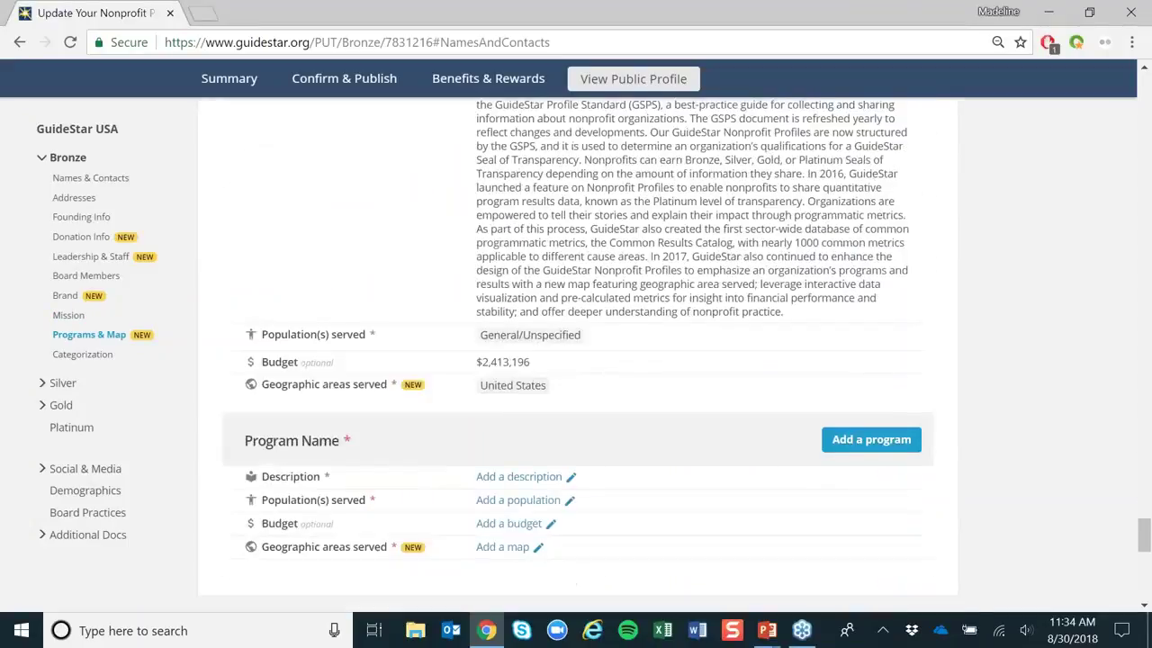
scroll(954, 364, down, 1)
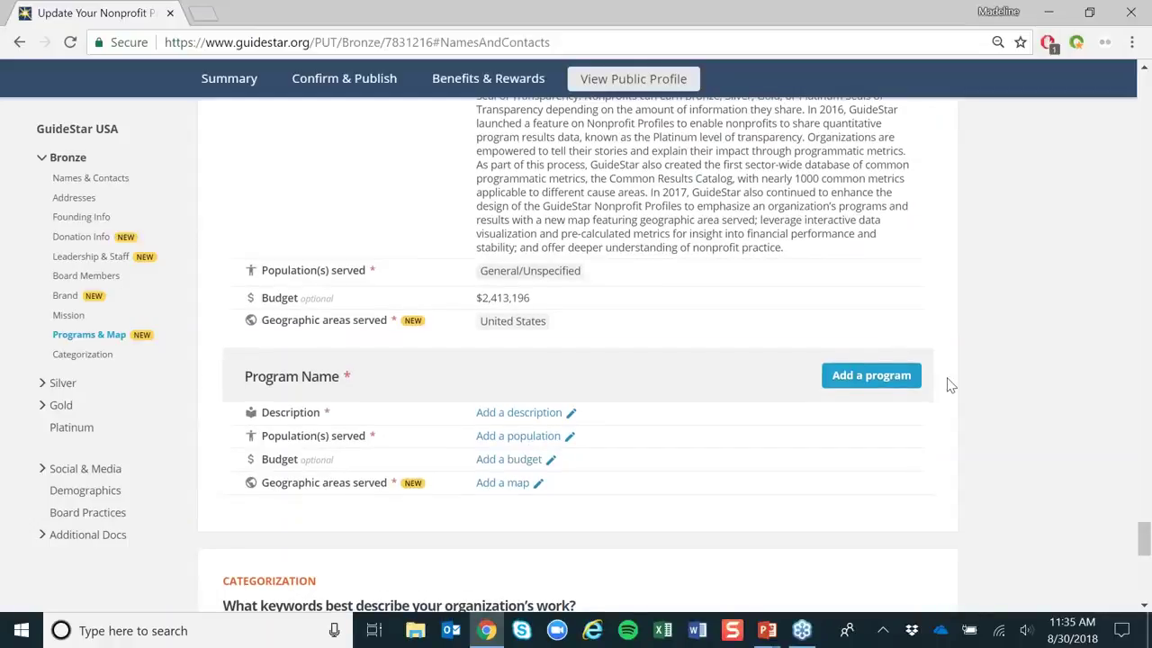
scroll(950, 386, down, 5)
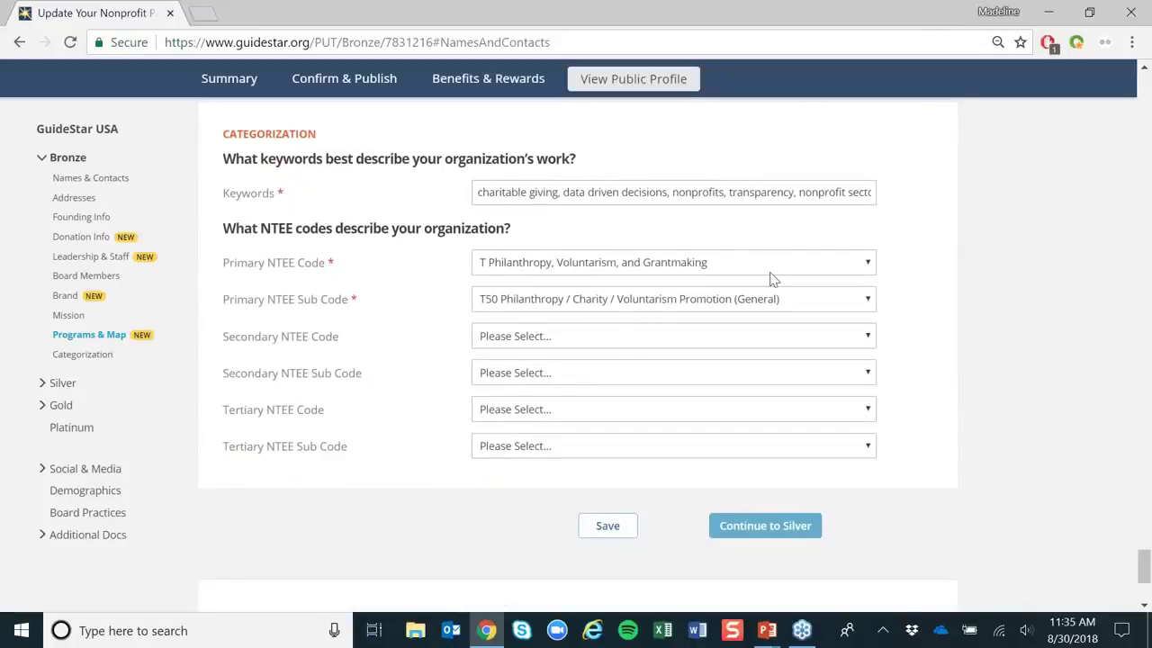
click(672, 193)
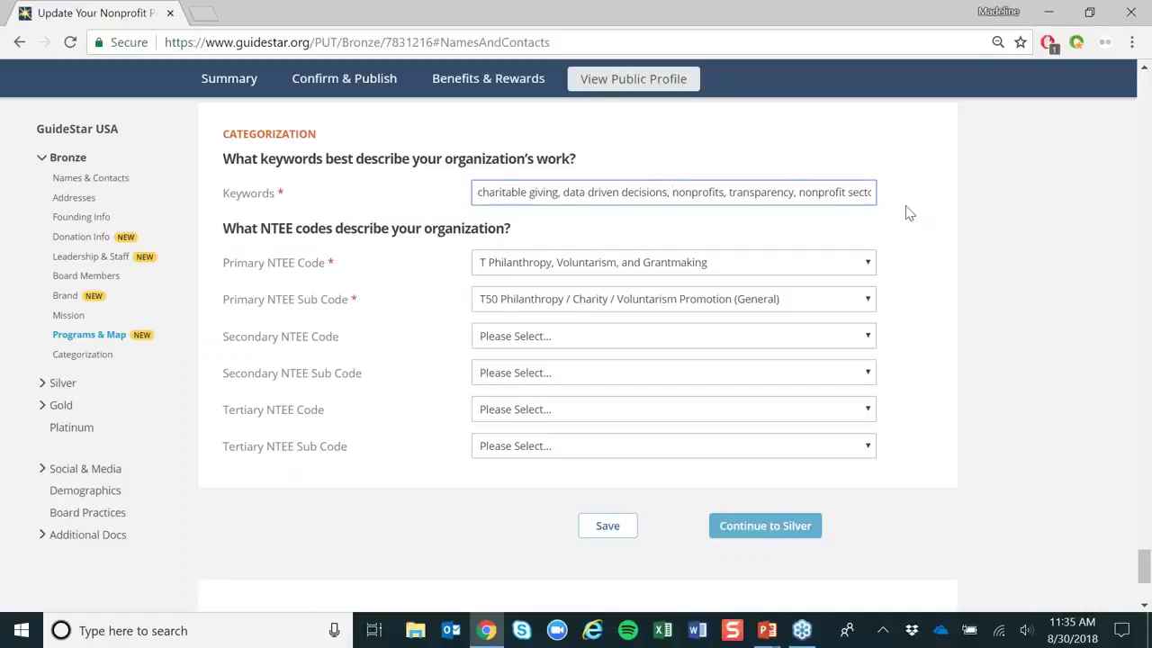
click(668, 229)
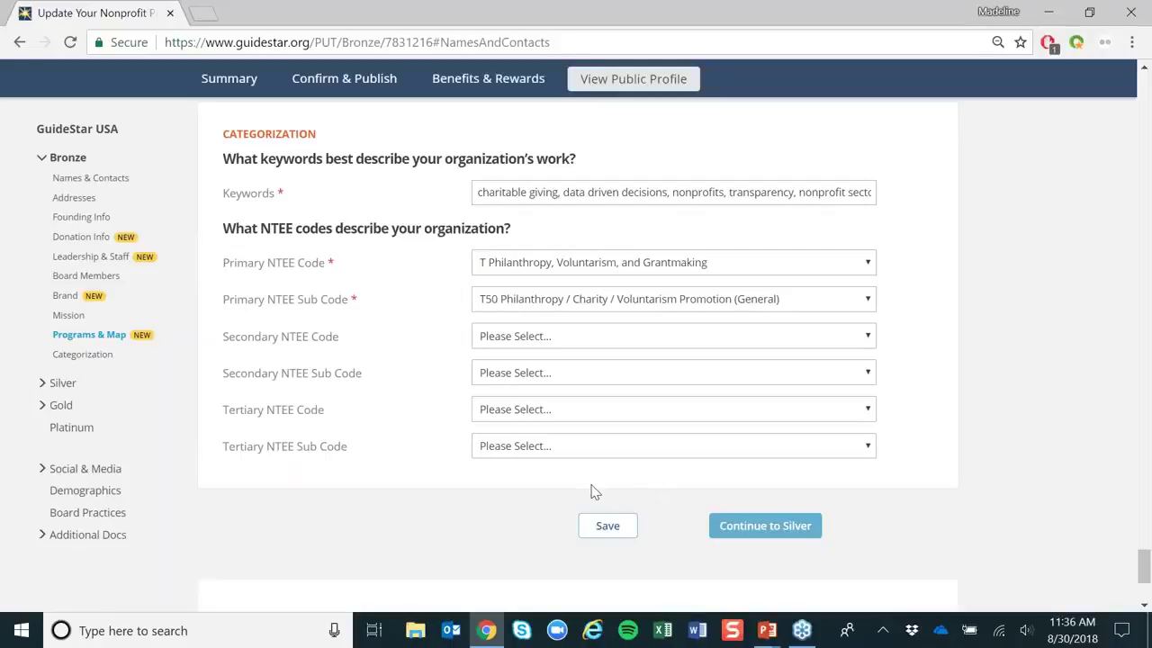
Save the Bronze level information and dismiss the congratulations message.
click(606, 529)
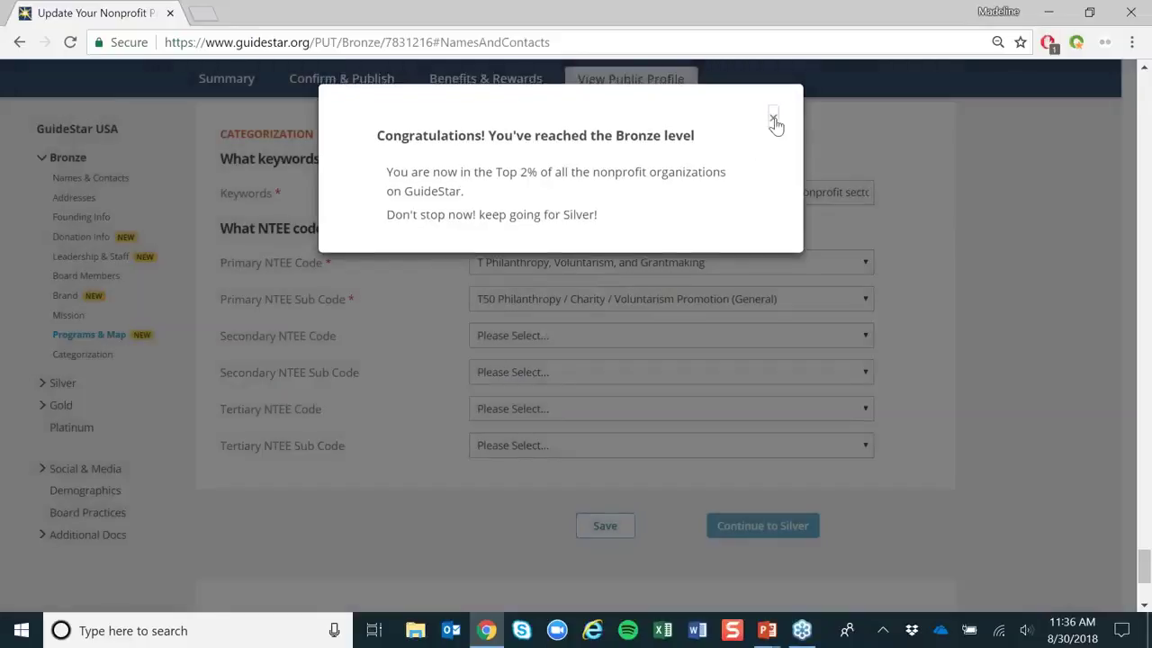
click(773, 118)
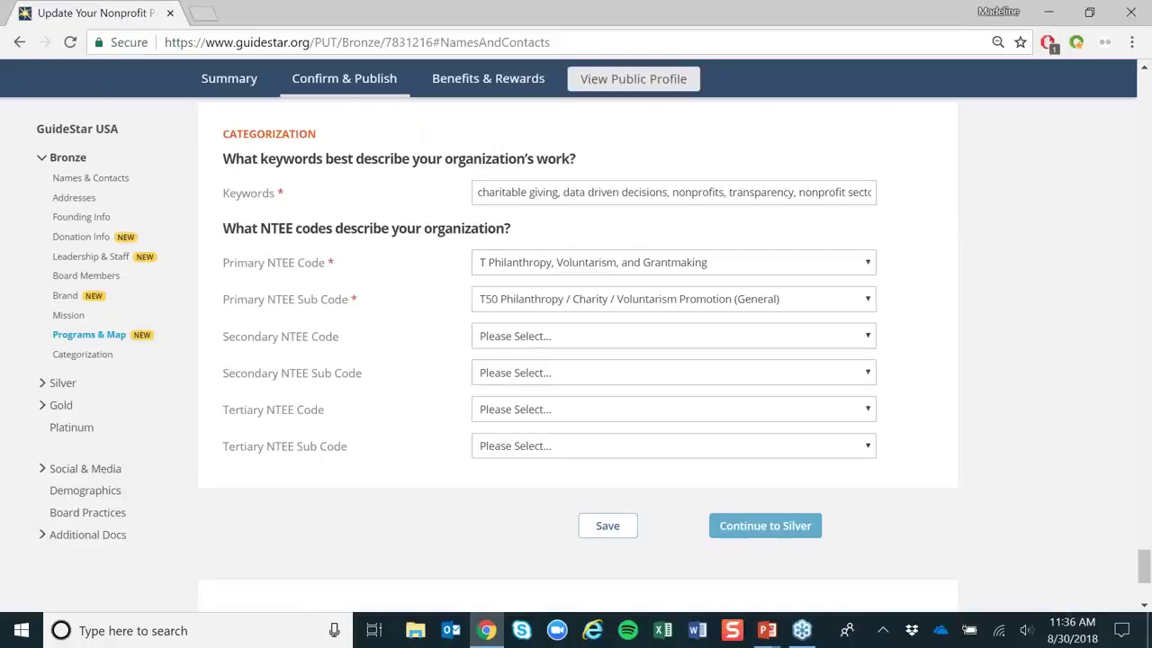
Go to Confirm & Publish and agree to all three Program Terms: accurate information, authority to represent the organization, and Terms of Use.
click(351, 83)
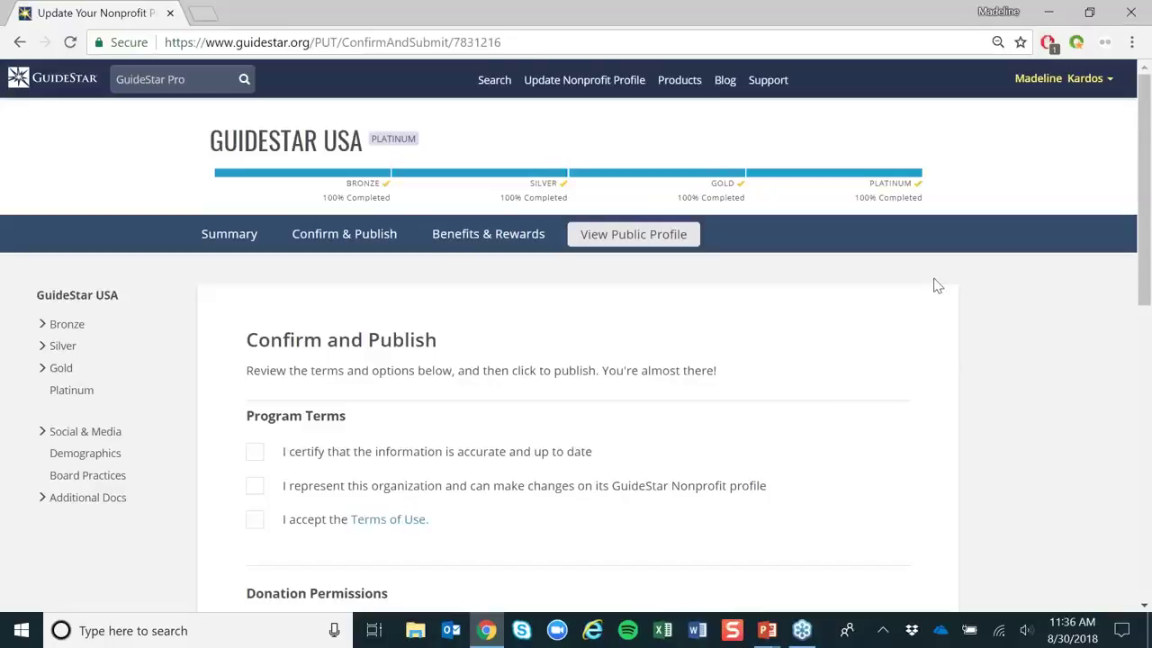
scroll(859, 303, down, 1)
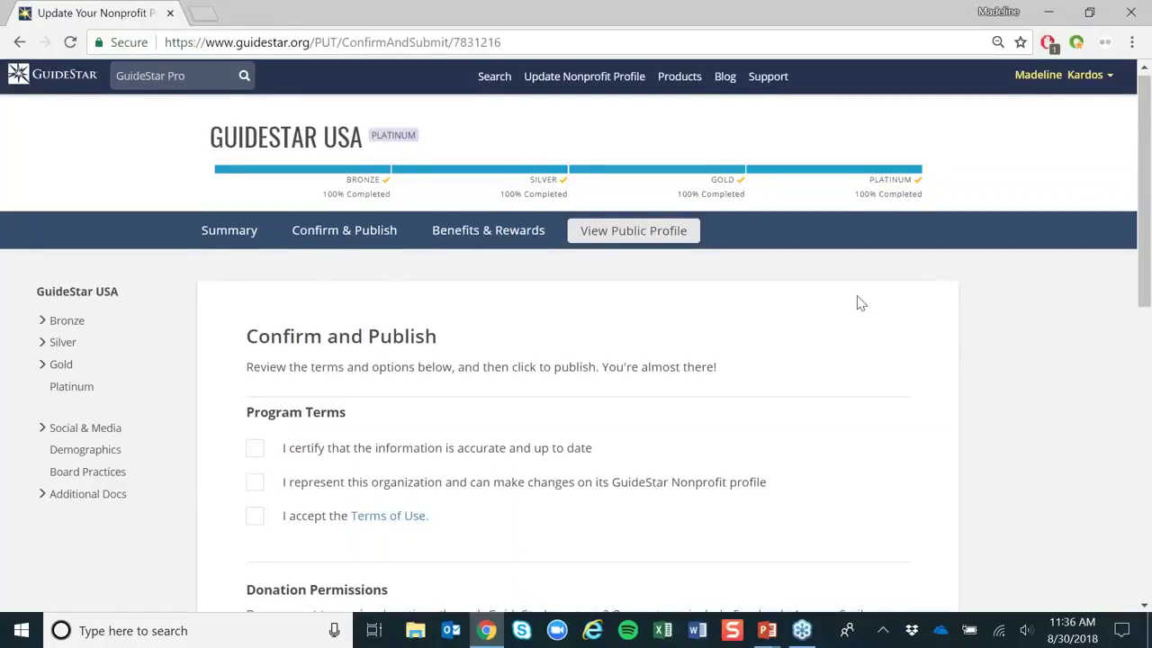
scroll(859, 303, down, 2)
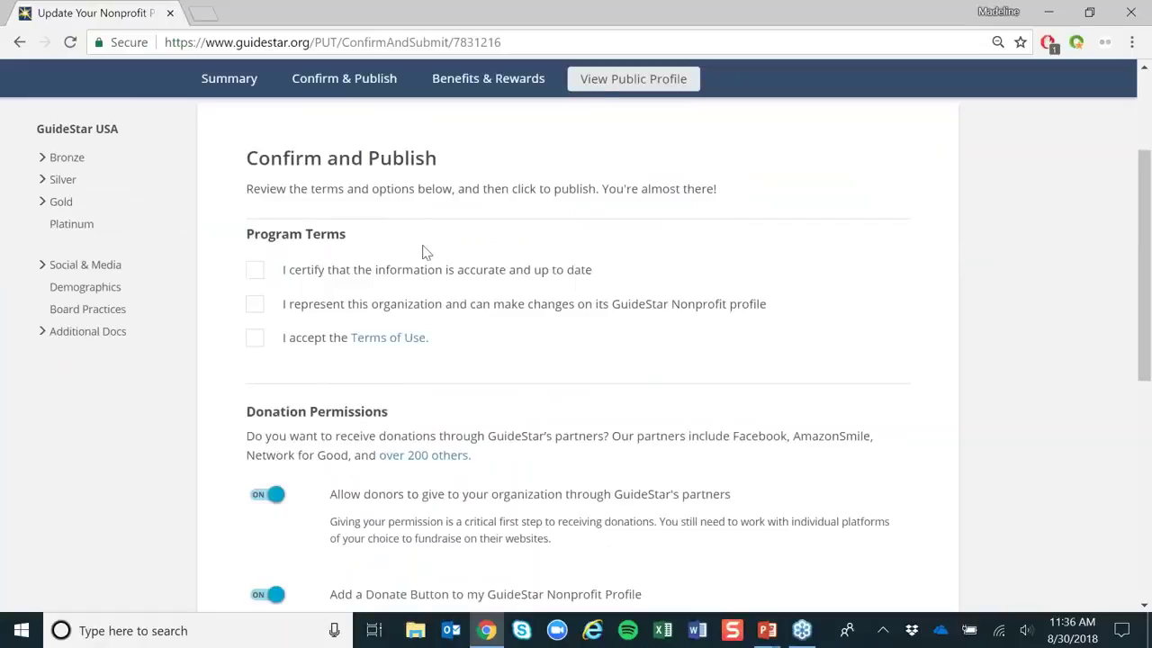
click(255, 270)
click(255, 306)
click(256, 339)
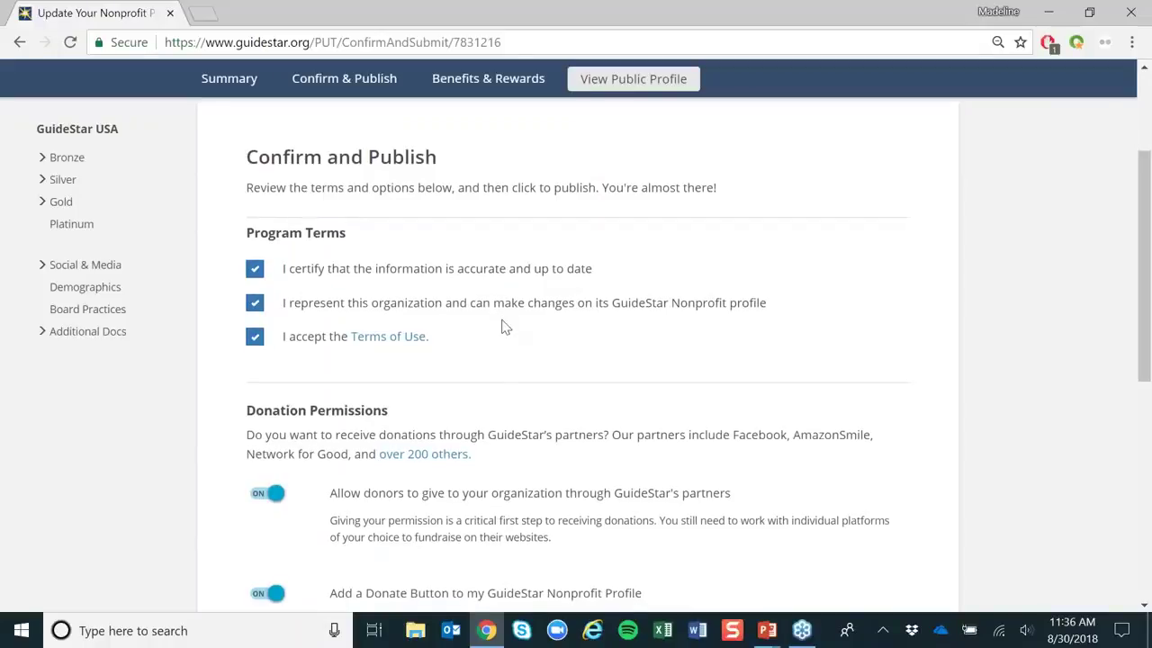
In Donation Permissions, switch "Add a Donate Button to my GuideStar Nonprofit Profile" off and back on.
scroll(504, 328, down, 3)
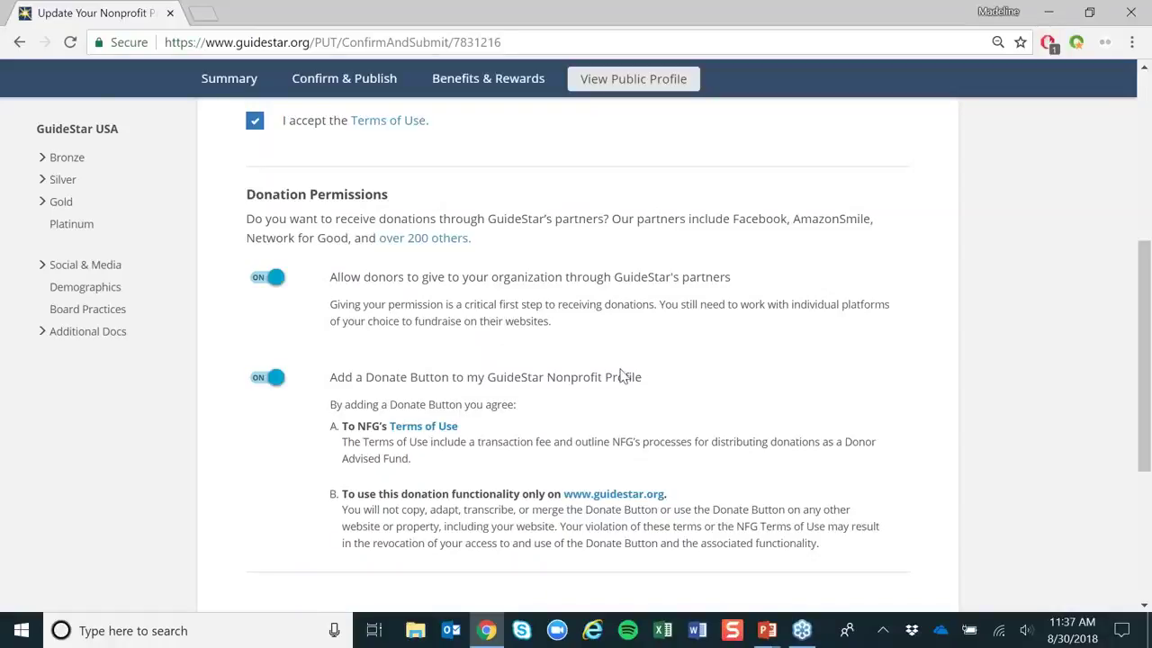
drag(650, 378, 306, 386)
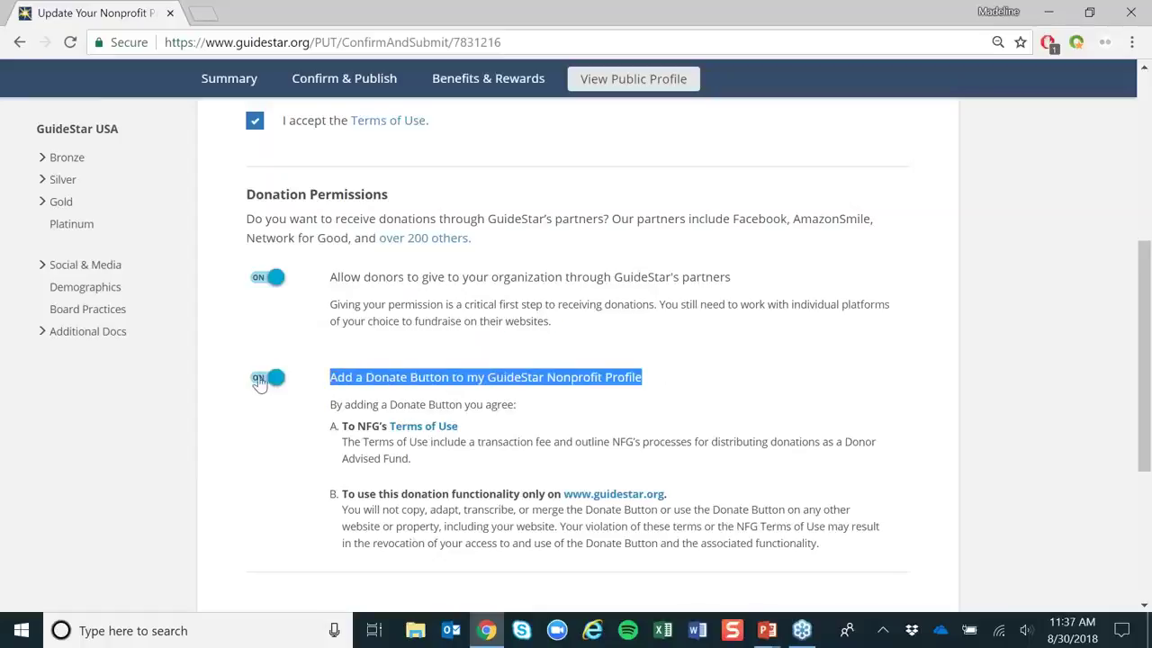
click(269, 378)
click(266, 378)
click(563, 351)
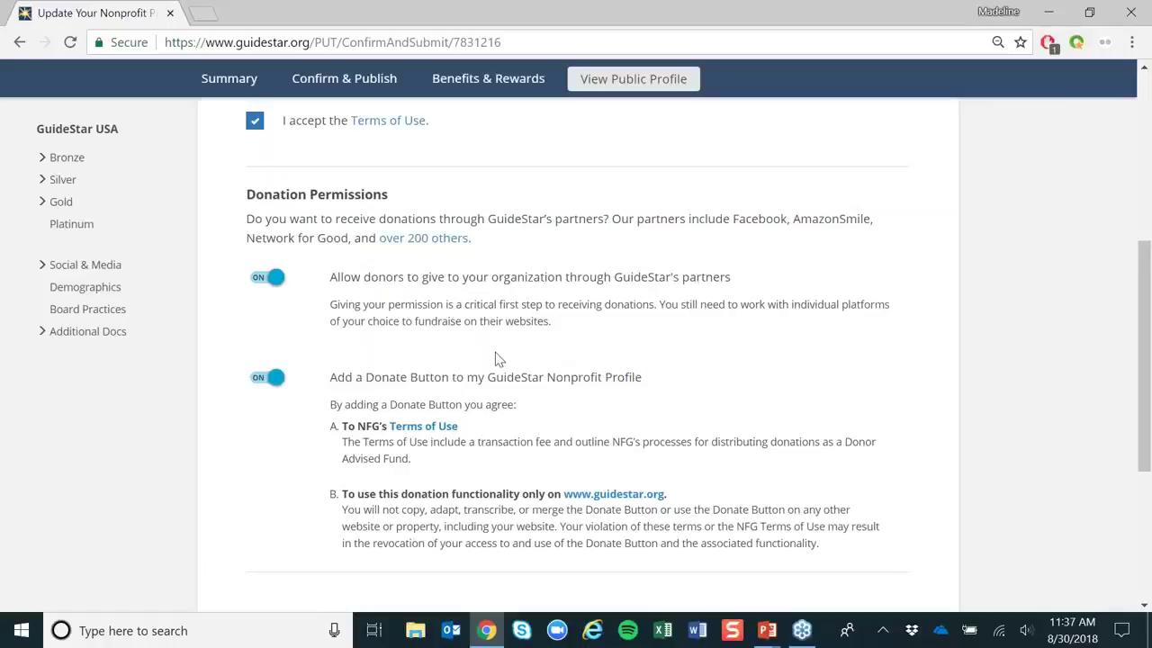
Publish the nonprofit profile and confirm its publication, leaving "Do not update Level expiration date" unselected.
scroll(505, 360, down, 1)
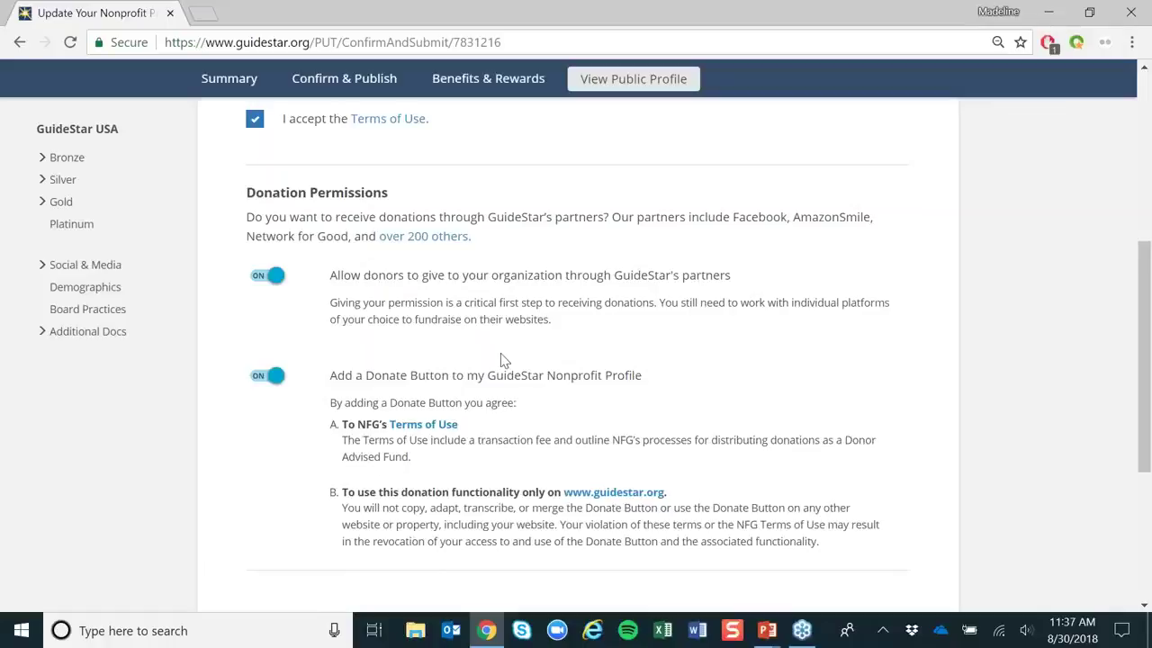
scroll(505, 360, down, 2)
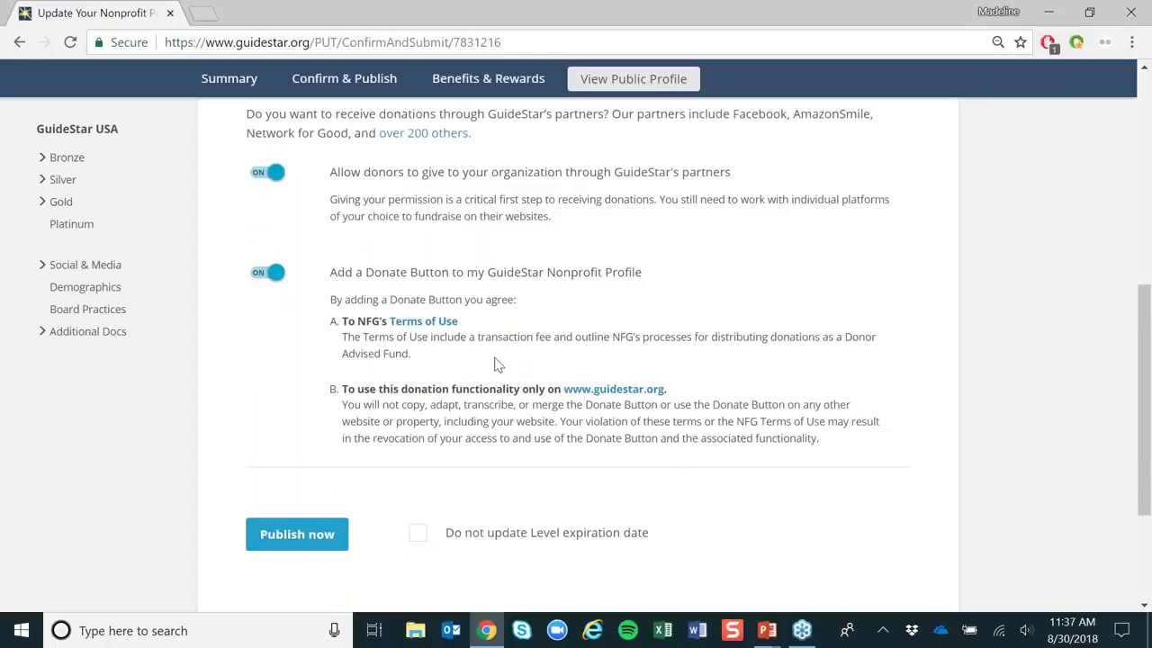
click(297, 536)
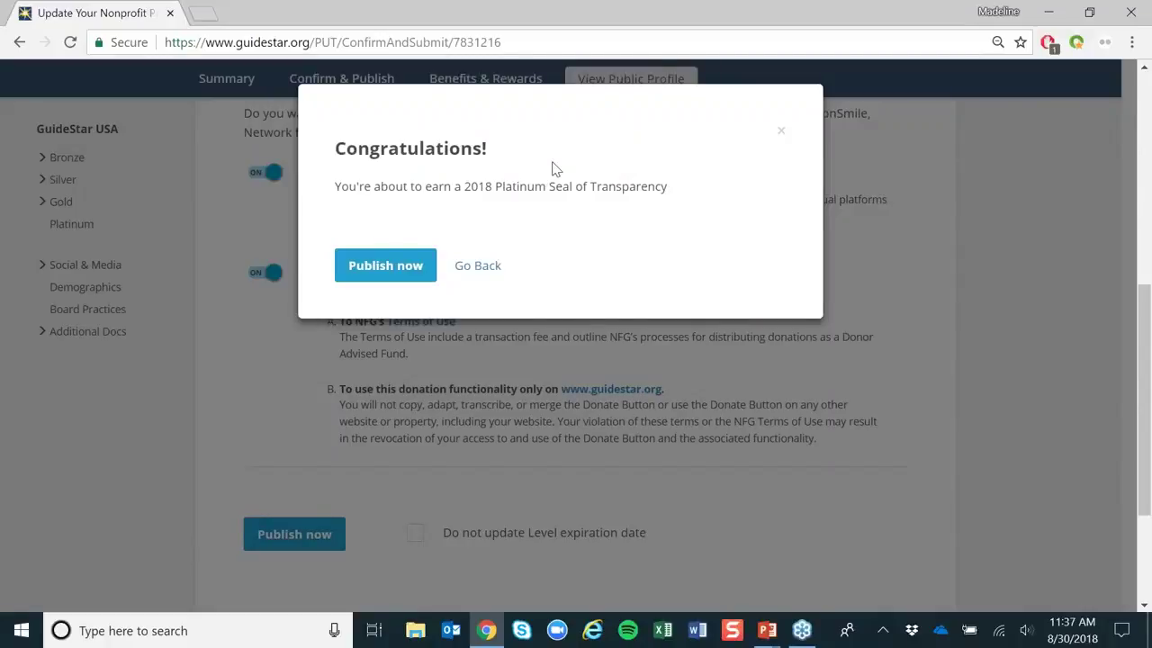
click(386, 265)
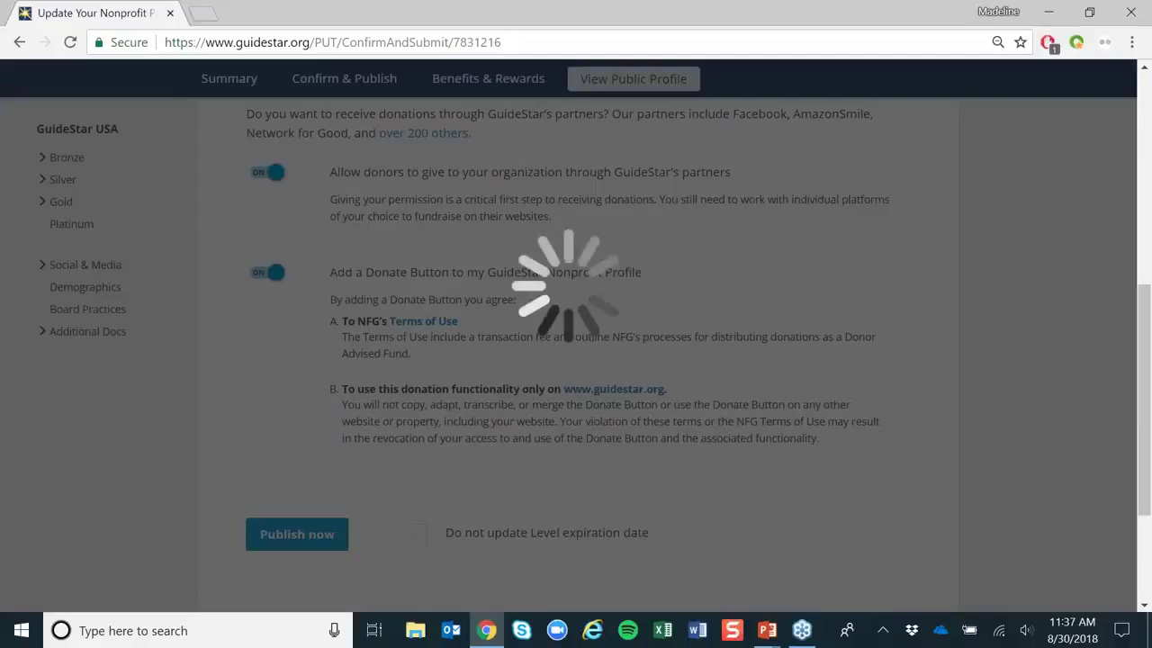